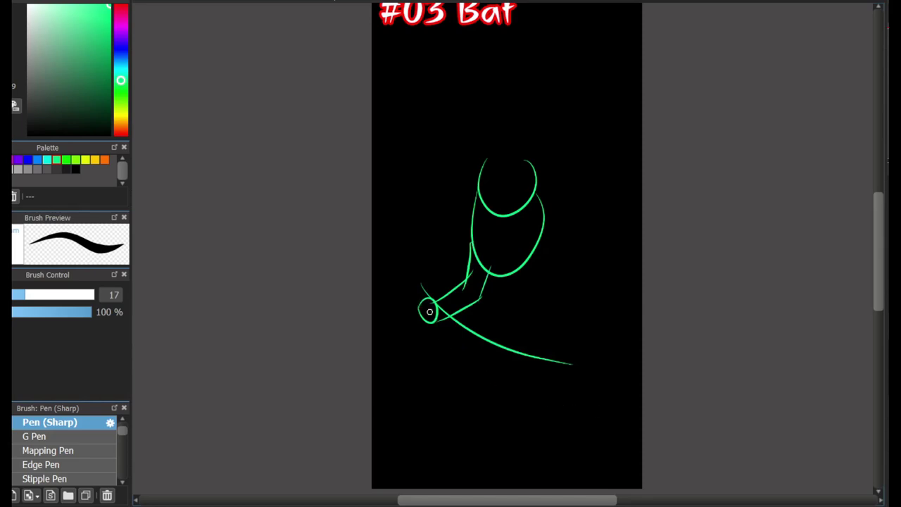
# Redraw the branch as a straighter diagonal line under the bat's feet, rough in the second leg and add a lower belly curve.
pyautogui.hotkey('ctrl', 'z')
pyautogui.moveTo(408, 281); pyautogui.dragTo(582, 369)
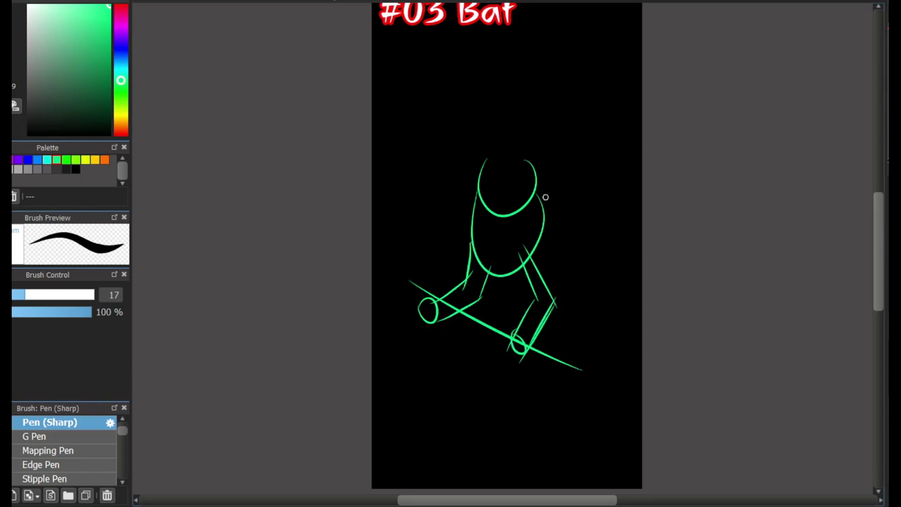
pyautogui.moveTo(471, 236); pyautogui.dragTo(544, 225)
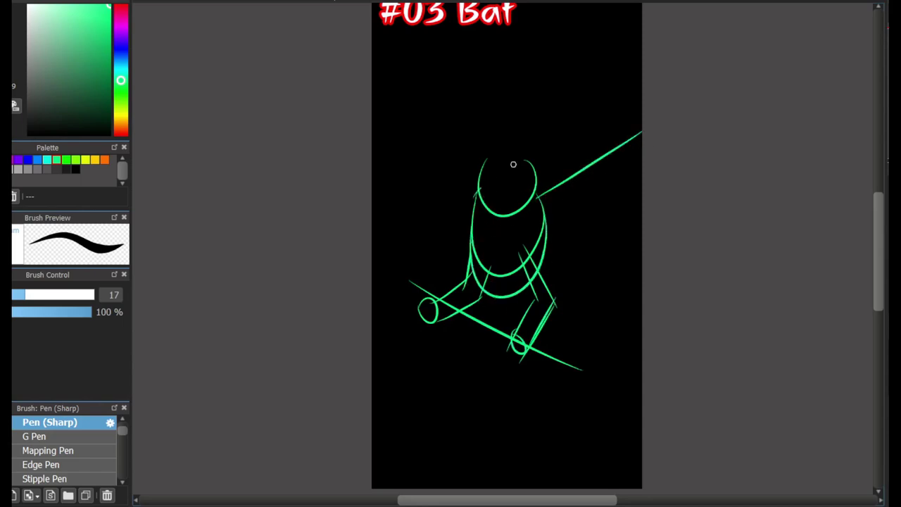
# Sketch both spread wings with finger struts and curved lower edges, and double the branch with a second diagonal line.
pyautogui.hotkey('ctrl', 'z')
pyautogui.moveTo(537, 268); pyautogui.dragTo(644, 256)
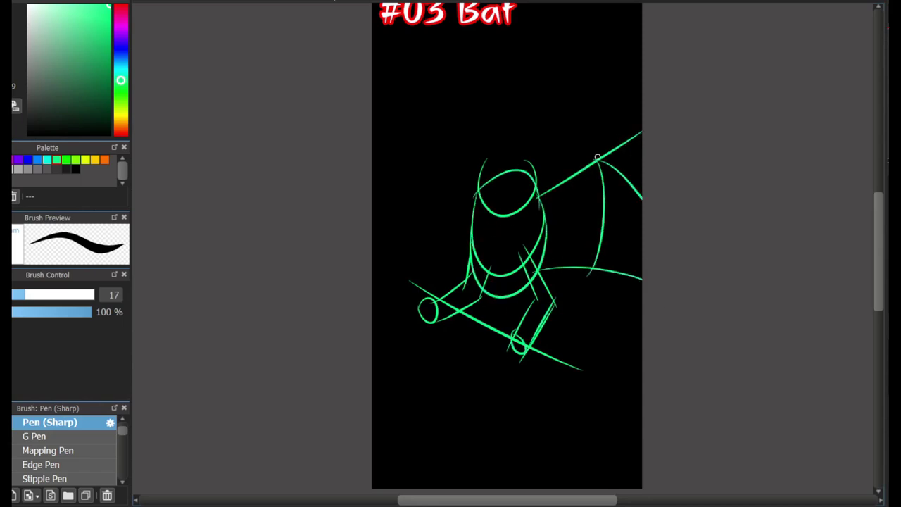
pyautogui.hotkey('ctrl', 'z')
pyautogui.moveTo(473, 186); pyautogui.dragTo(397, 134)
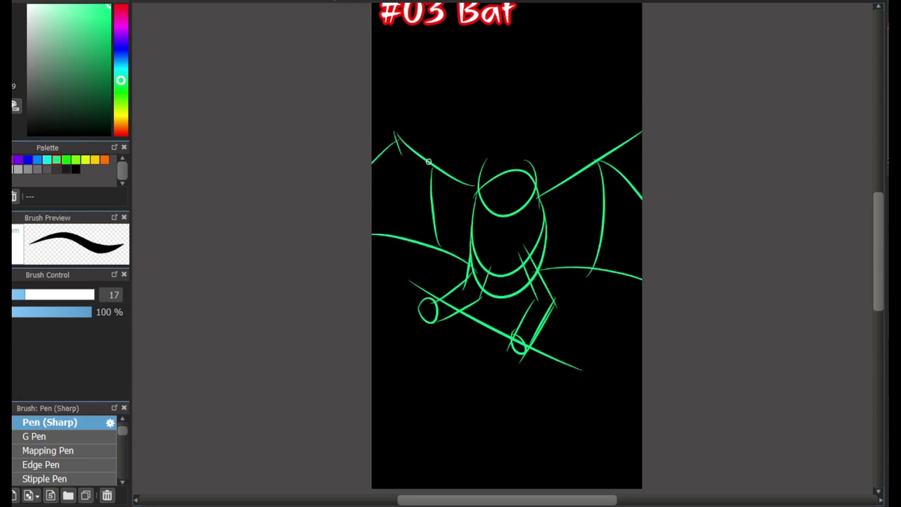
pyautogui.moveTo(428, 162); pyautogui.dragTo(398, 228)
pyautogui.moveTo(412, 297); pyautogui.dragTo(588, 370)
# Sketch two tall pointed ears and the curved top of the head in blue above the green construction circle.
pyautogui.scroll(2, 527, 185)
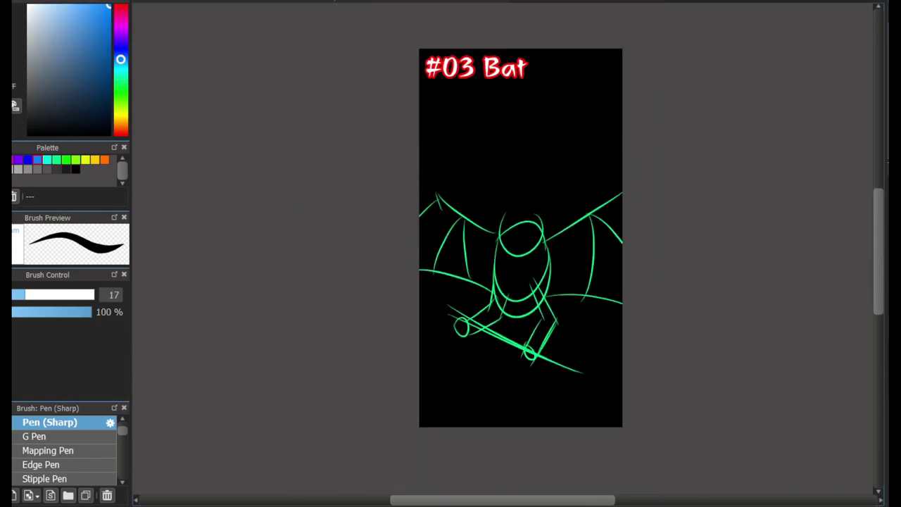
pyautogui.scroll(2, 504, 191)
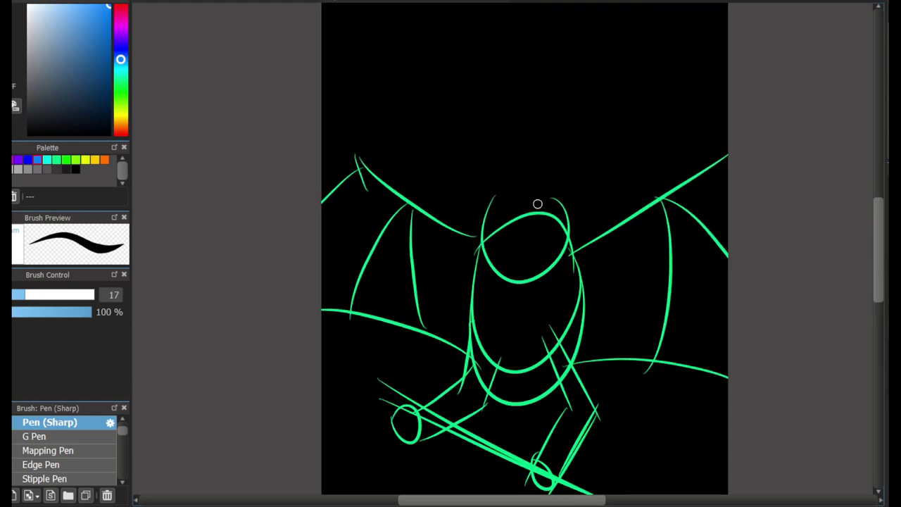
pyautogui.moveTo(537, 204); pyautogui.dragTo(619, 93)
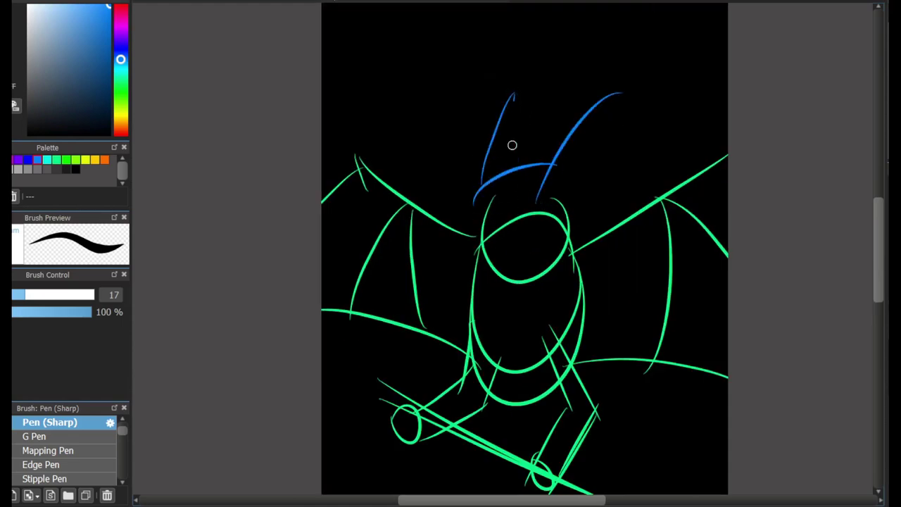
pyautogui.moveTo(511, 145); pyautogui.dragTo(519, 160)
pyautogui.moveTo(619, 92); pyautogui.dragTo(583, 224)
pyautogui.hotkey('ctrl', 'z')
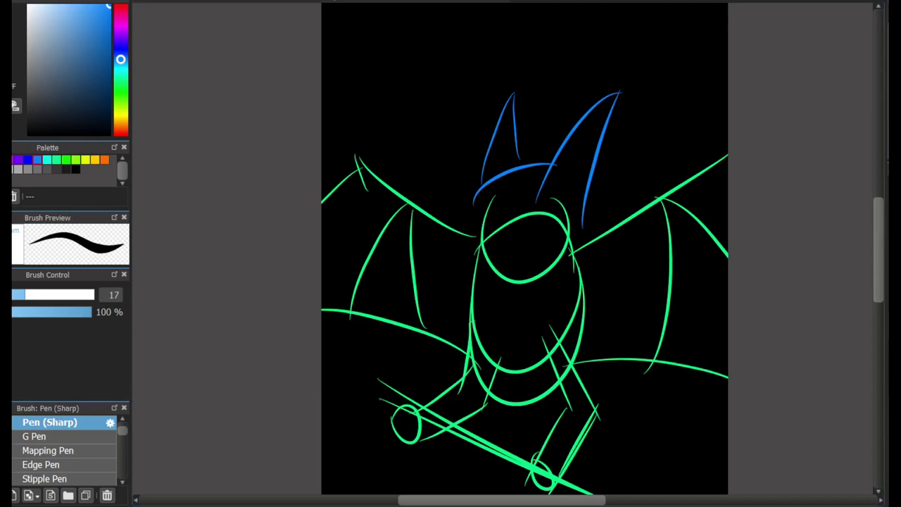
# Refine the legs and wing arm in blue, and add the snout and jagged chest fur below the head.
pyautogui.scroll(-1, 494, 349)
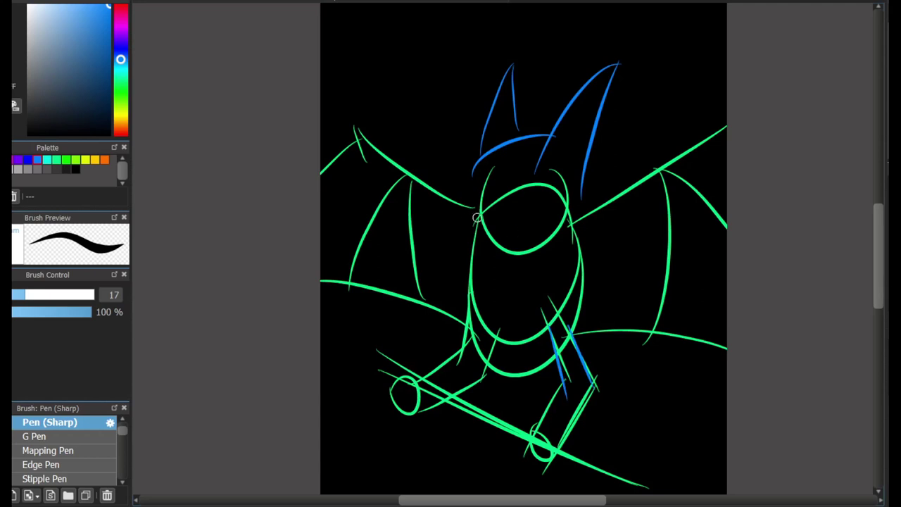
pyautogui.moveTo(360, 131); pyautogui.dragTo(476, 226)
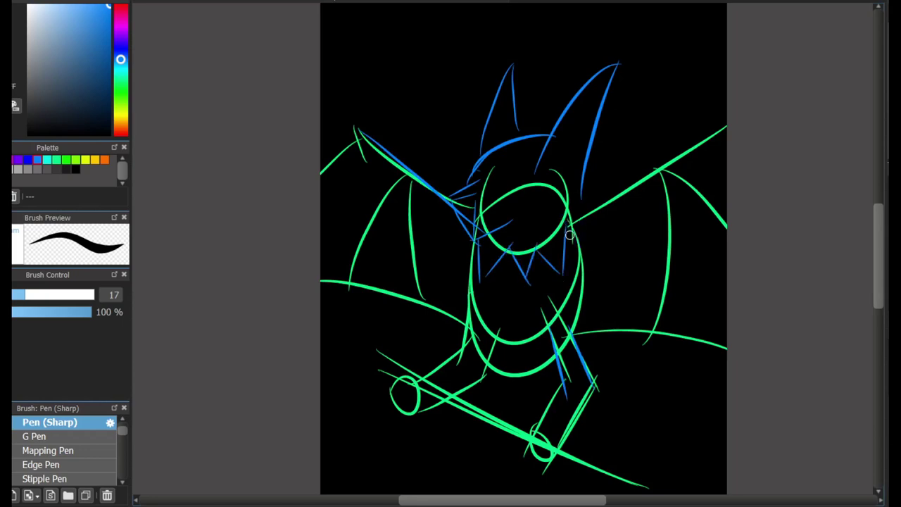
pyautogui.scroll(3, 479, 315)
pyautogui.moveTo(465, 316)
pyautogui.mouseDown()
pyautogui.moveTo(397, 237)
pyautogui.moveTo(446, 307)
pyautogui.mouseUp()
# Draw a large oval speech bubble with a pointed tail above the bat's head and thicken the branch in blue.
pyautogui.moveTo(377, 184); pyautogui.dragTo(394, 252)
pyautogui.moveTo(425, 113); pyautogui.dragTo(466, 257)
pyautogui.scroll(-4, 467, 181)
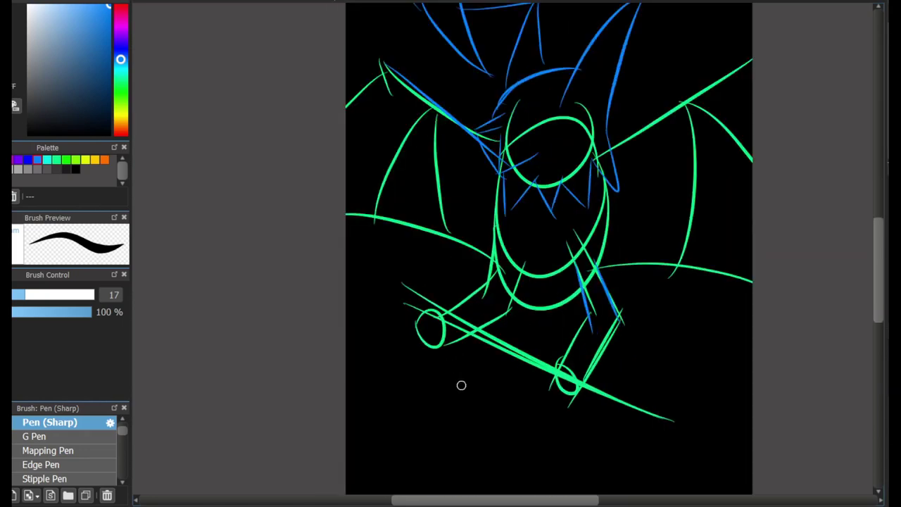
pyautogui.moveTo(669, 420)
pyautogui.mouseDown()
pyautogui.moveTo(415, 317)
pyautogui.moveTo(384, 293)
pyautogui.moveTo(673, 421)
pyautogui.mouseUp()
pyautogui.scroll(-2, 589, 281)
pyautogui.scroll(-5, 657, 307)
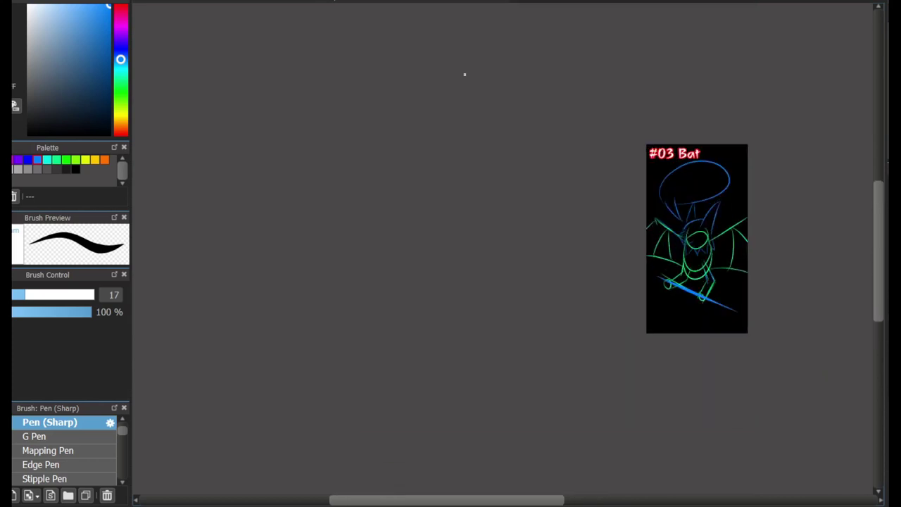
pyautogui.scroll(3, 528, 268)
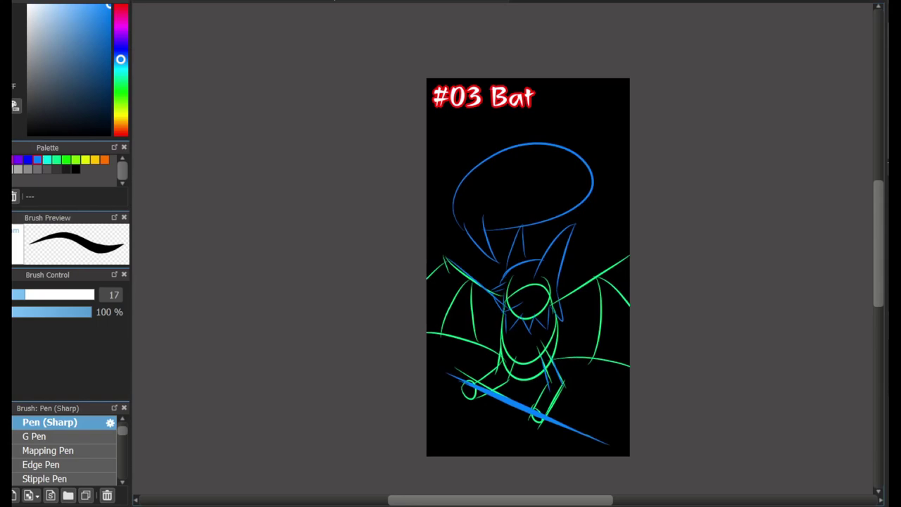
# Erase the overlapping green construction lines inside the bat's head and body with the eraser.
pyautogui.scroll(5, 514, 272)
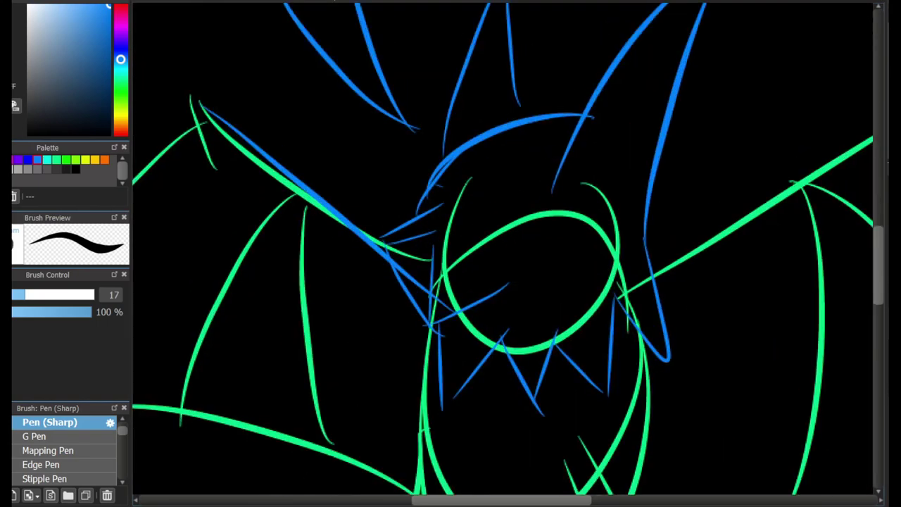
pyautogui.press('e')
pyautogui.moveTo(439, 275)
pyautogui.mouseDown()
pyautogui.moveTo(453, 208)
pyautogui.moveTo(465, 216)
pyautogui.moveTo(452, 302)
pyautogui.moveTo(468, 339)
pyautogui.moveTo(493, 328)
pyautogui.moveTo(472, 328)
pyautogui.moveTo(573, 331)
pyautogui.moveTo(603, 190)
pyautogui.moveTo(613, 237)
pyautogui.moveTo(453, 257)
pyautogui.moveTo(613, 239)
pyautogui.mouseUp()
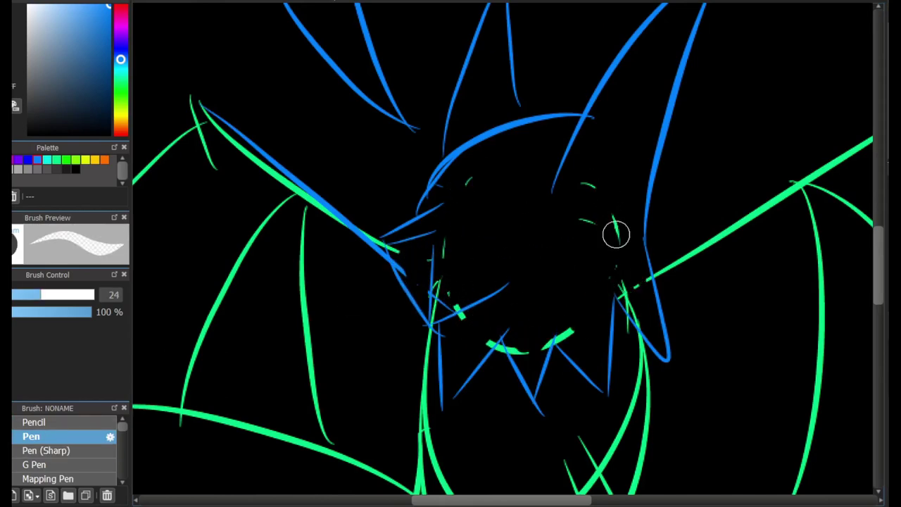
pyautogui.scroll(-5, 616, 234)
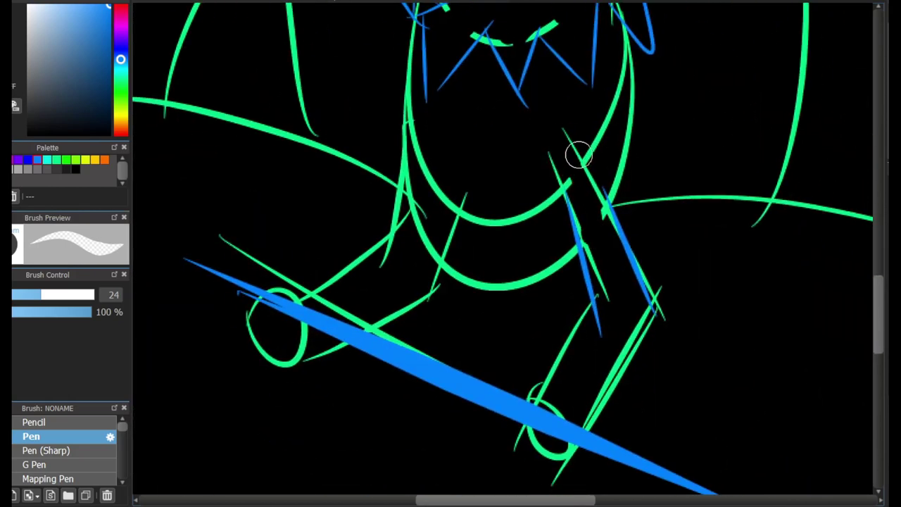
pyautogui.moveTo(578, 155)
pyautogui.mouseDown()
pyautogui.moveTo(613, 106)
pyautogui.moveTo(549, 208)
pyautogui.moveTo(555, 195)
pyautogui.moveTo(576, 221)
pyautogui.moveTo(599, 192)
pyautogui.moveTo(554, 197)
pyautogui.mouseUp()
pyautogui.moveTo(422, 271); pyautogui.dragTo(406, 186)
# Draw curved blue membrane edges joining both wings to the legs with Pen (Sharp), and add short cross marks on the branch.
pyautogui.click(46, 451)
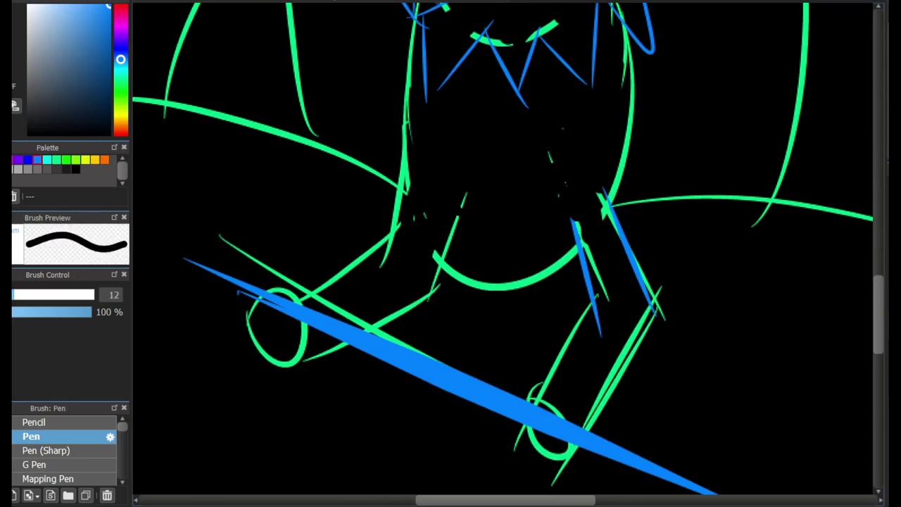
pyautogui.moveTo(655, 313); pyautogui.dragTo(739, 210)
pyautogui.moveTo(719, 284); pyautogui.dragTo(769, 281)
pyautogui.hotkey('ctrl', 'z')
pyautogui.hotkey('ctrl', 'z')
pyautogui.moveTo(654, 312)
pyautogui.mouseDown()
pyautogui.moveTo(773, 206)
pyautogui.moveTo(655, 313)
pyautogui.mouseUp()
pyautogui.hotkey('ctrl', 'z')
pyautogui.moveTo(301, 125); pyautogui.dragTo(343, 183)
pyautogui.hotkey('ctrl', 'z')
pyautogui.moveTo(304, 127); pyautogui.dragTo(343, 181)
pyautogui.scroll(10, 344, 167)
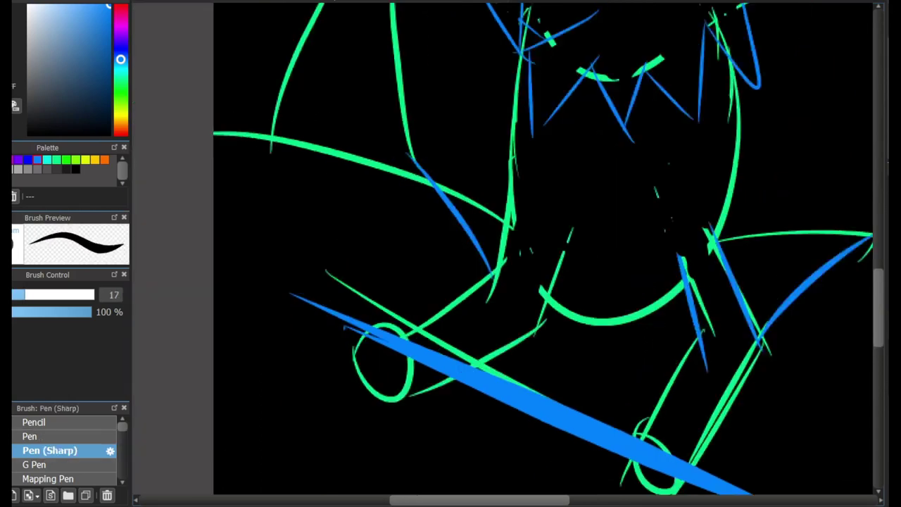
pyautogui.scroll(-10, 205, 139)
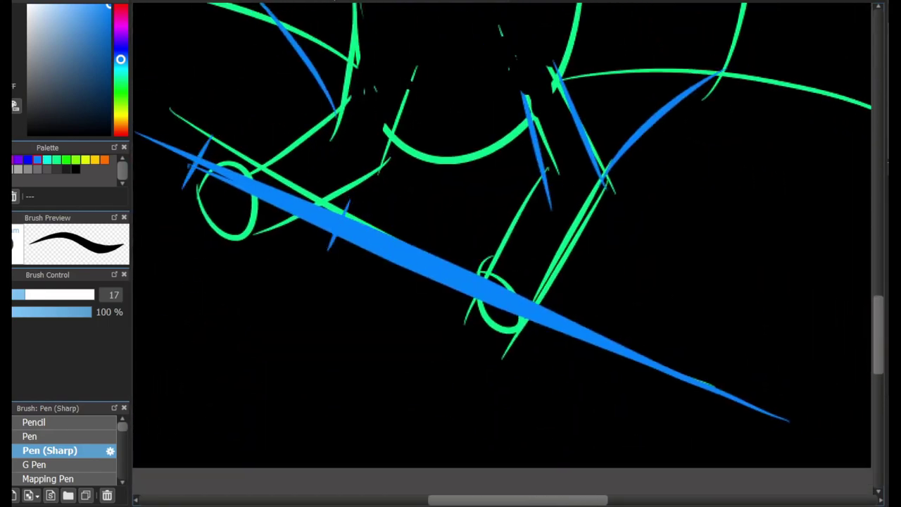
# Draw the curved toes of both feet gripping the branch in bright green.
pyautogui.press('x')
pyautogui.moveTo(498, 249); pyautogui.dragTo(486, 340)
pyautogui.moveTo(505, 266)
pyautogui.mouseDown()
pyautogui.moveTo(492, 331)
pyautogui.moveTo(524, 348)
pyautogui.mouseUp()
pyautogui.moveTo(556, 272); pyautogui.dragTo(536, 304)
pyautogui.moveTo(567, 277); pyautogui.dragTo(551, 341)
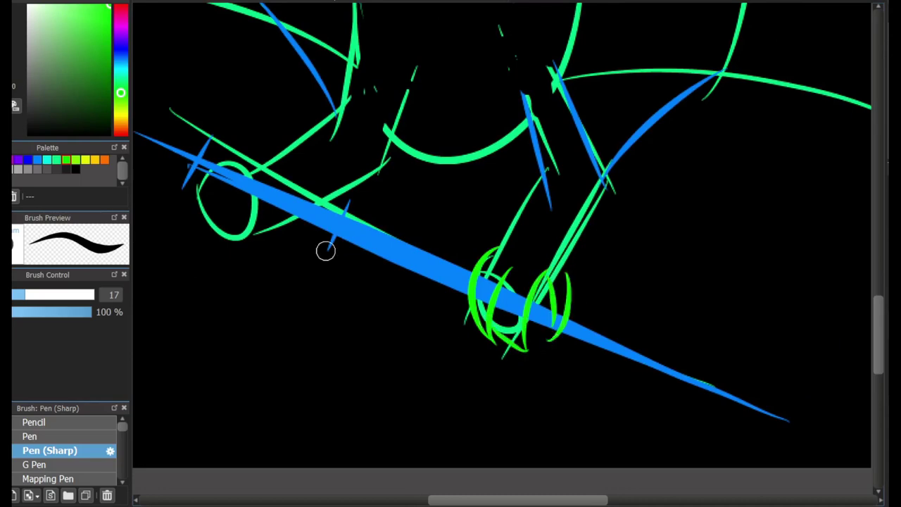
pyautogui.moveTo(227, 167)
pyautogui.mouseDown()
pyautogui.moveTo(211, 224)
pyautogui.moveTo(228, 221)
pyautogui.mouseUp()
pyautogui.moveTo(248, 173); pyautogui.dragTo(250, 220)
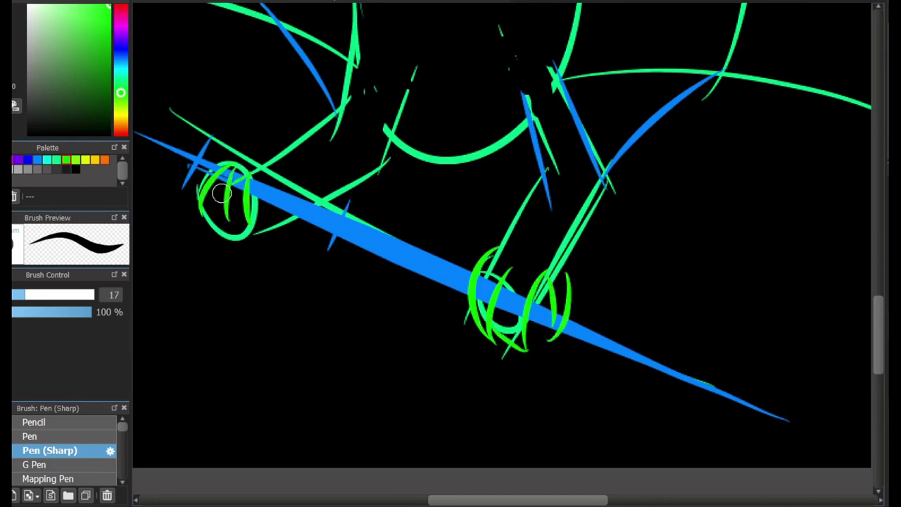
# Undo the trial green contour on the branch and redraw the last toe of the bat's left-hand foot in cyan.
pyautogui.hscroll(-2, 444, 475)
pyautogui.moveTo(288, 163); pyautogui.dragTo(422, 207)
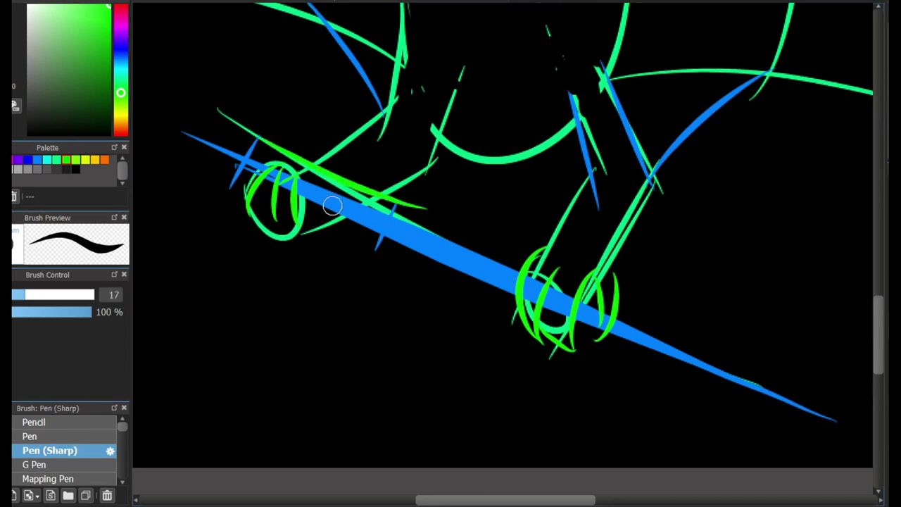
pyautogui.click(120, 72)
pyautogui.hotkey('ctrl', 'z')
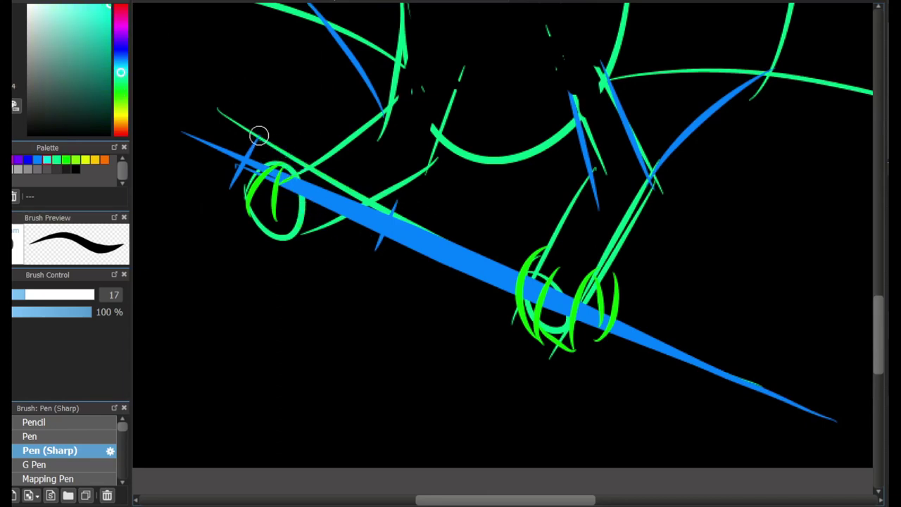
pyautogui.click(121, 59)
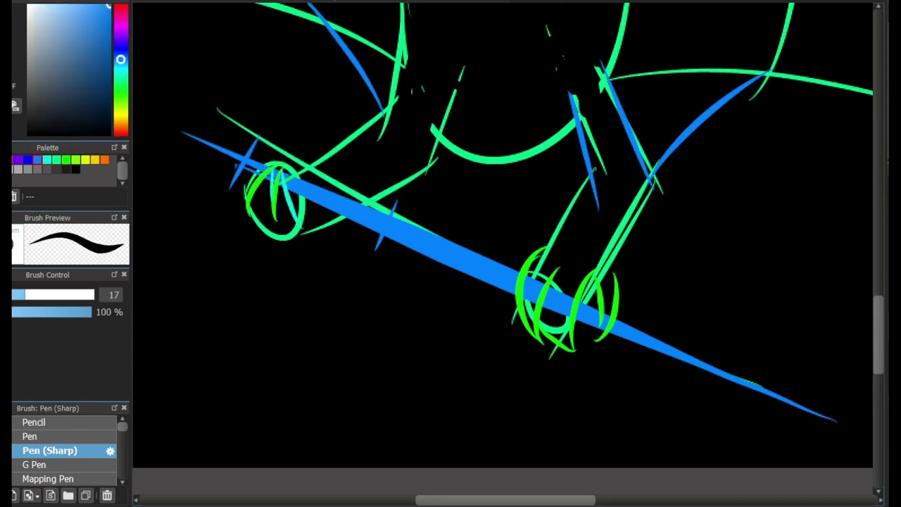
# Outline the branch's upper edge near the left-hand foot and its rounded upper end in yellow.
pyautogui.click(120, 111)
pyautogui.moveTo(262, 143); pyautogui.dragTo(399, 200)
pyautogui.moveTo(280, 158)
pyautogui.mouseDown()
pyautogui.moveTo(195, 115)
pyautogui.moveTo(239, 189)
pyautogui.moveTo(190, 178)
pyautogui.moveTo(233, 128)
pyautogui.mouseUp()
pyautogui.hotkey('ctrl', 'z')
pyautogui.hotkey('ctrl', 'z')
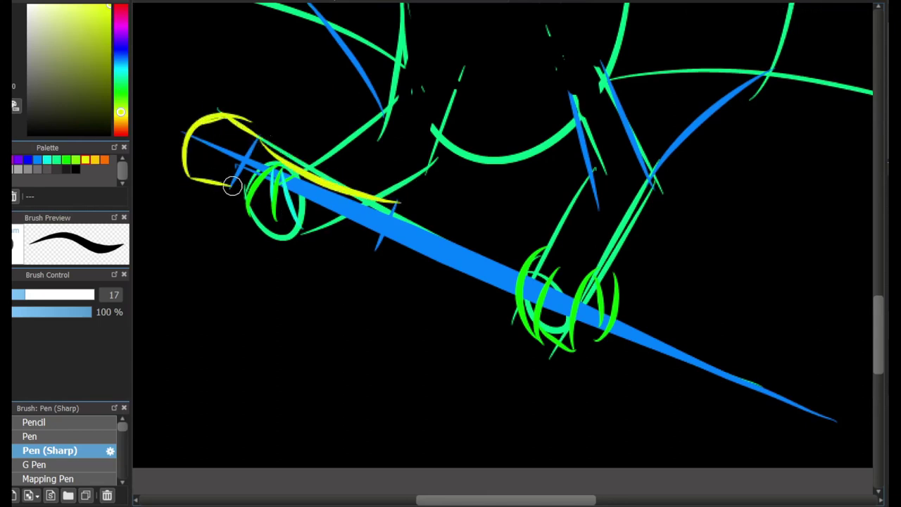
# Continue the yellow branch outline along its lower edge, between the feet and out to the lower end.
pyautogui.moveTo(299, 215); pyautogui.dragTo(375, 259)
pyautogui.hotkey('ctrl', 'z')
pyautogui.moveTo(398, 196)
pyautogui.mouseDown()
pyautogui.moveTo(470, 237)
pyautogui.moveTo(542, 247)
pyautogui.mouseUp()
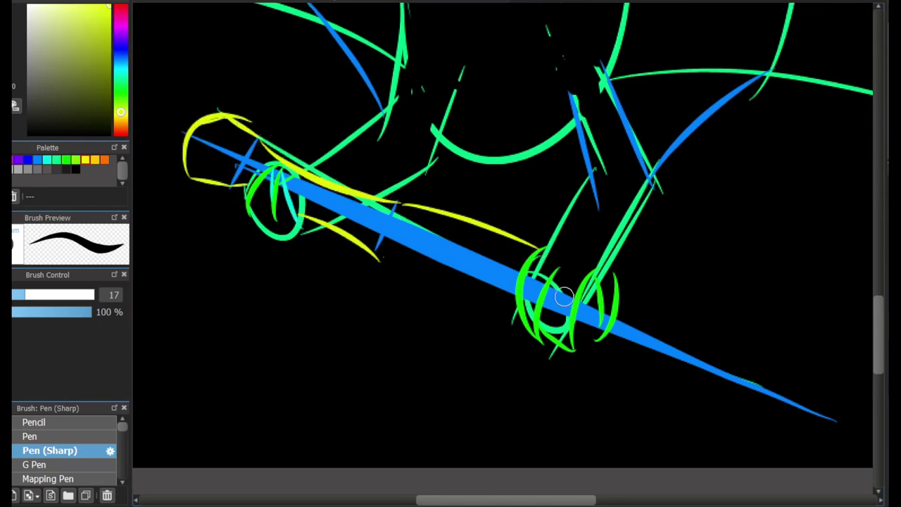
pyautogui.moveTo(380, 261)
pyautogui.mouseDown()
pyautogui.moveTo(402, 283)
pyautogui.moveTo(556, 354)
pyautogui.moveTo(788, 421)
pyautogui.mouseUp()
pyautogui.hotkey('ctrl', 'z')
pyautogui.moveTo(612, 280)
pyautogui.mouseDown()
pyautogui.moveTo(709, 361)
pyautogui.moveTo(831, 407)
pyautogui.moveTo(817, 426)
pyautogui.moveTo(822, 392)
pyautogui.moveTo(819, 423)
pyautogui.mouseUp()
pyautogui.moveTo(760, 421); pyautogui.dragTo(832, 409)
pyautogui.scroll(-1, 690, 345)
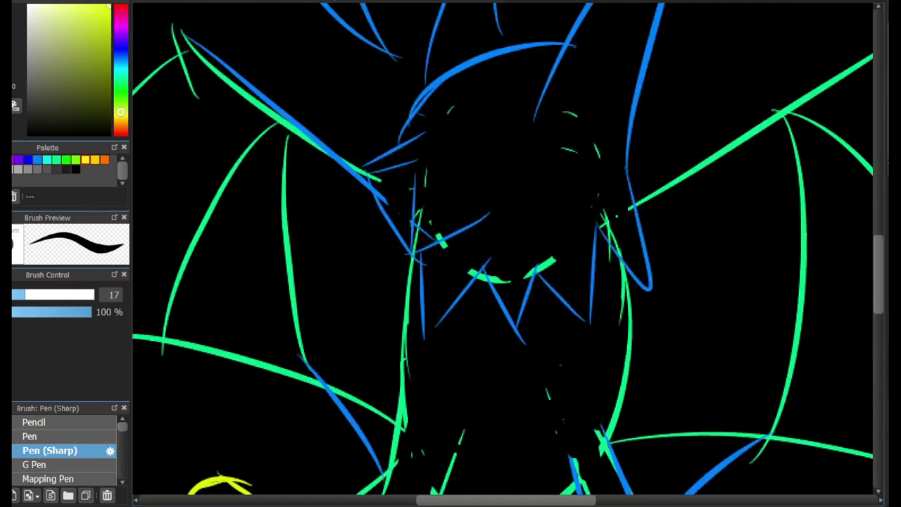
pyautogui.scroll(10, 681, 338)
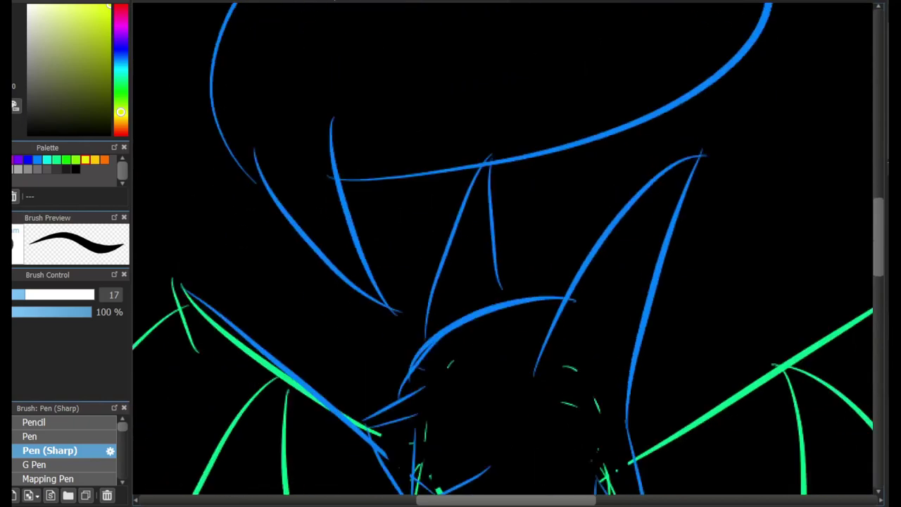
pyautogui.moveTo(513, 210); pyautogui.dragTo(483, 222)
pyautogui.hotkey('ctrl', 'z')
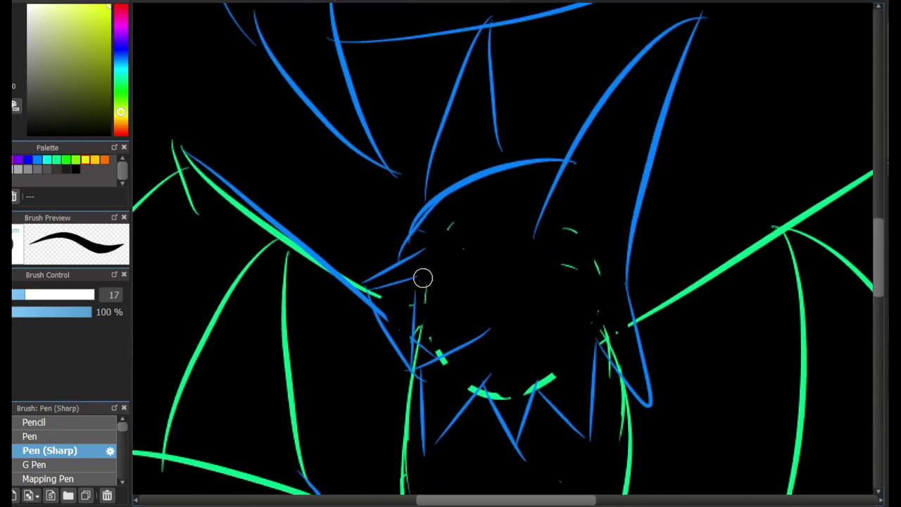
pyautogui.moveTo(443, 269); pyautogui.dragTo(419, 287)
pyautogui.scroll(2, 418, 275)
pyautogui.hotkey('ctrl', 'z')
# Draw the bat's wrinkled nose, snout and rounded chin in yellow over the blue muzzle sketch.
pyautogui.moveTo(410, 239); pyautogui.dragTo(345, 298)
pyautogui.moveTo(448, 250)
pyautogui.mouseDown()
pyautogui.moveTo(339, 300)
pyautogui.moveTo(383, 354)
pyautogui.mouseUp()
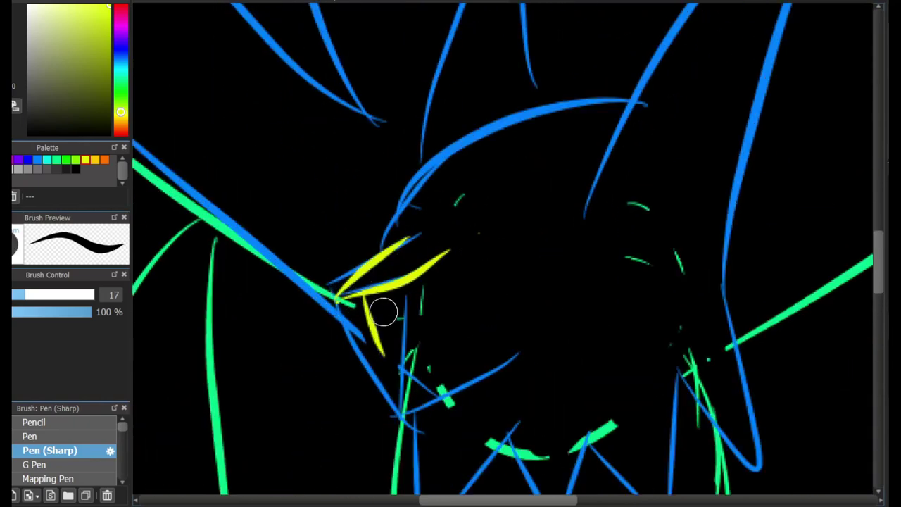
pyautogui.moveTo(352, 295)
pyautogui.mouseDown()
pyautogui.moveTo(426, 328)
pyautogui.moveTo(407, 402)
pyautogui.mouseUp()
pyautogui.moveTo(341, 320); pyautogui.dragTo(398, 407)
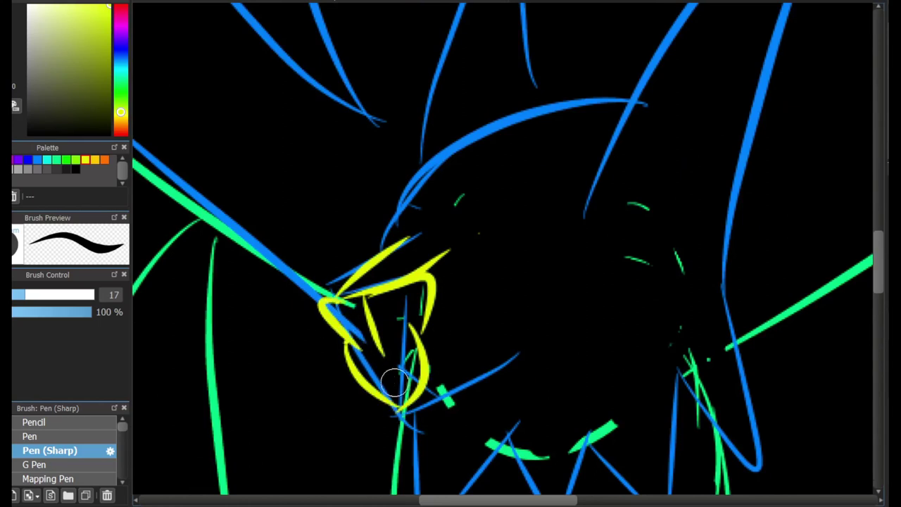
pyautogui.hotkey('ctrl', 'z')
pyautogui.moveTo(346, 325); pyautogui.dragTo(396, 396)
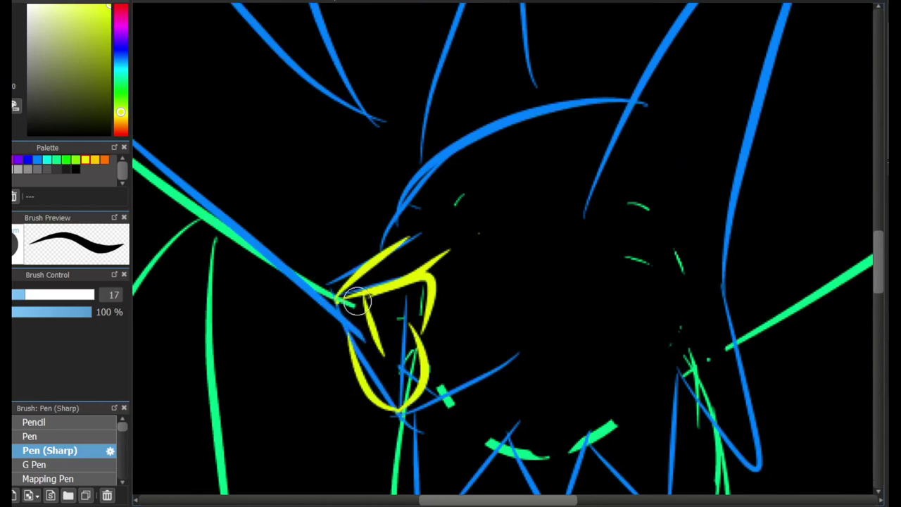
# Add two nostril dots to the nose and redraw the yellow mouth line as a gentle curve across the cheek.
pyautogui.moveTo(357, 301)
pyautogui.mouseDown()
pyautogui.moveTo(376, 355)
pyautogui.moveTo(408, 308)
pyautogui.moveTo(348, 317)
pyautogui.moveTo(417, 330)
pyautogui.moveTo(417, 369)
pyautogui.moveTo(421, 360)
pyautogui.moveTo(402, 361)
pyautogui.moveTo(484, 327)
pyautogui.mouseUp()
pyautogui.hotkey('ctrl', 'z')
pyautogui.click(403, 314)
pyautogui.click(353, 323)
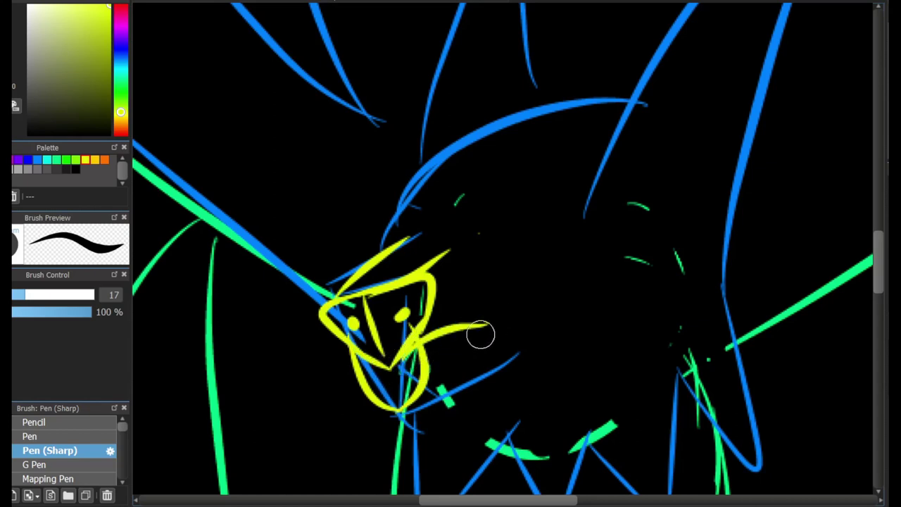
pyautogui.hotkey('ctrl', 'z')
pyautogui.moveTo(414, 337); pyautogui.dragTo(518, 311)
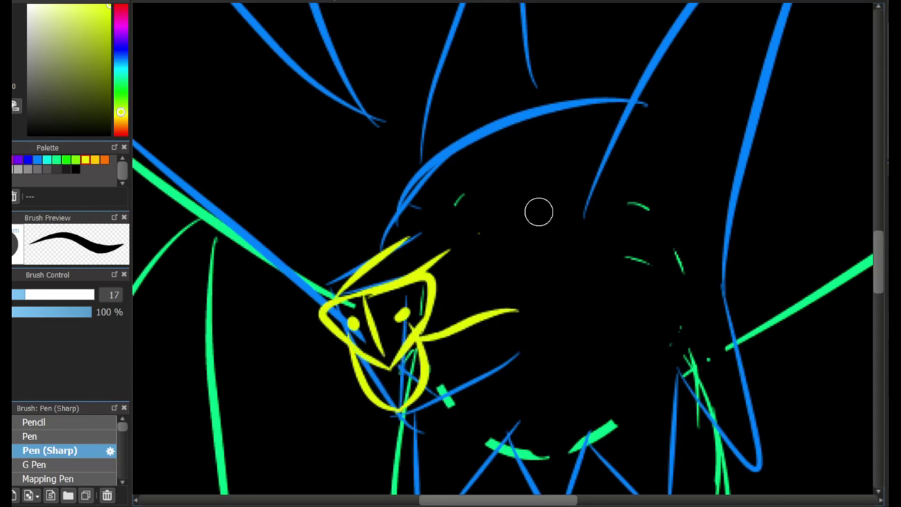
# Draw the bat's slanted eye in yellow and the large ear's long inner edge from its tip to the base.
pyautogui.moveTo(493, 209)
pyautogui.mouseDown()
pyautogui.moveTo(563, 151)
pyautogui.moveTo(475, 224)
pyautogui.mouseUp()
pyautogui.scroll(2, 807, 240)
pyautogui.moveTo(598, 32); pyautogui.dragTo(545, 99)
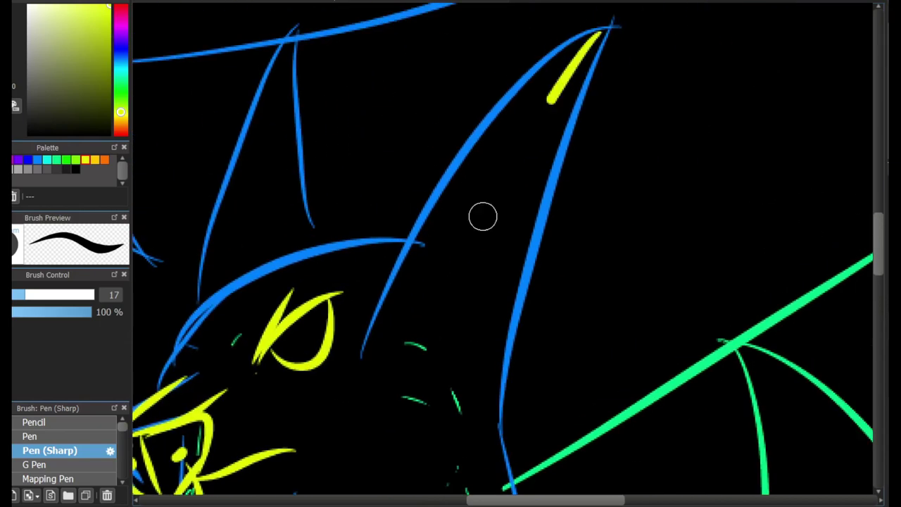
pyautogui.hotkey('ctrl', 'z')
pyautogui.moveTo(607, 30)
pyautogui.mouseDown()
pyautogui.moveTo(441, 373)
pyautogui.moveTo(497, 415)
pyautogui.mouseUp()
# Add a row of short yellow ridge lines across the inside of the large ear, from base to tip.
pyautogui.moveTo(443, 337); pyautogui.dragTo(512, 379)
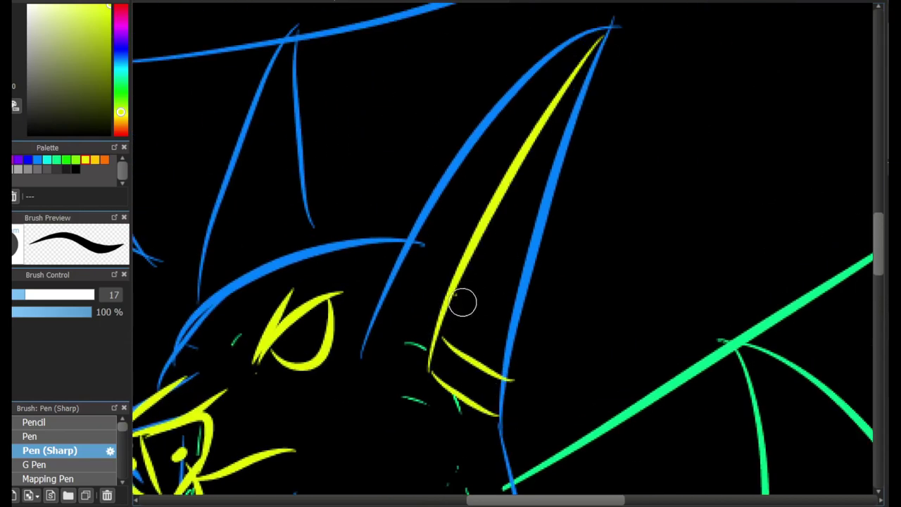
pyautogui.moveTo(458, 295); pyautogui.dragTo(518, 320)
pyautogui.moveTo(479, 244); pyautogui.dragTo(525, 260)
pyautogui.moveTo(507, 199); pyautogui.dragTo(539, 211)
pyautogui.moveTo(528, 154); pyautogui.dragTo(559, 167)
pyautogui.moveTo(556, 108); pyautogui.dragTo(577, 116)
pyautogui.scroll(2, 838, 151)
pyautogui.scroll(-2, 402, 321)
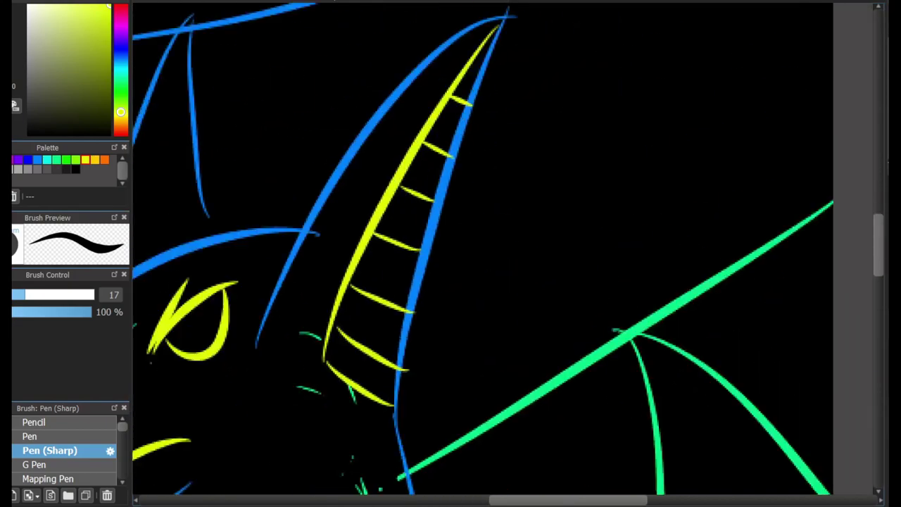
# Outline the upper edges and bent joints of both wing arms in yellow.
pyautogui.moveTo(405, 322); pyautogui.dragTo(641, 184)
pyautogui.hscroll(-10, 659, 184)
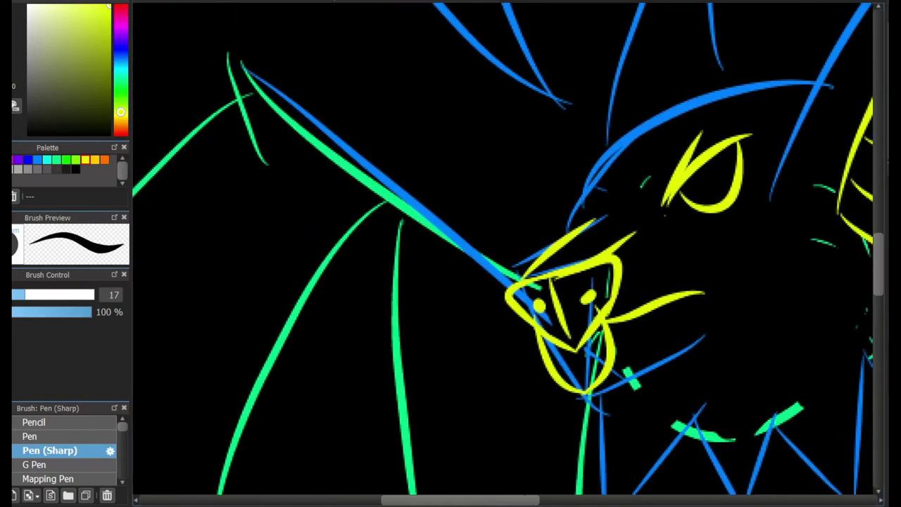
pyautogui.moveTo(377, 162); pyautogui.dragTo(521, 271)
pyautogui.moveTo(223, 84); pyautogui.dragTo(298, 131)
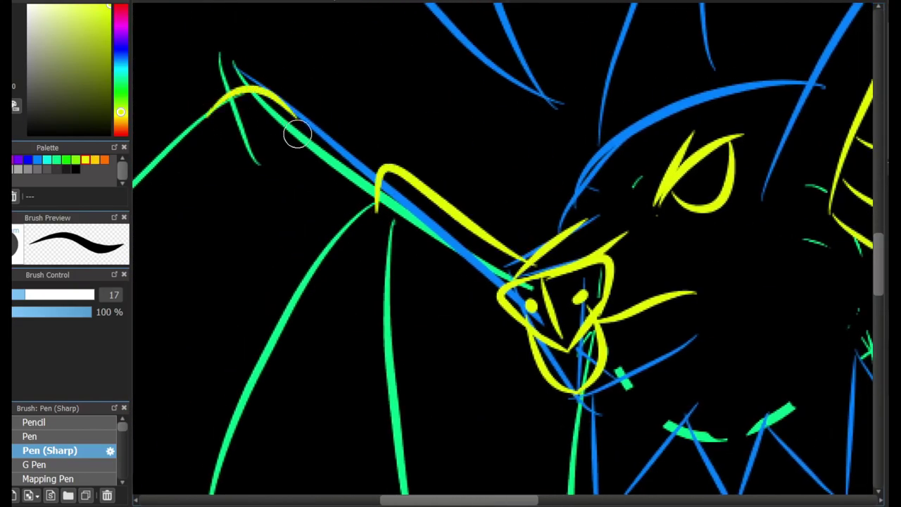
pyautogui.hscroll(10, 461, 444)
pyautogui.hscroll(-10, 502, 254)
pyautogui.scroll(4, 502, 254)
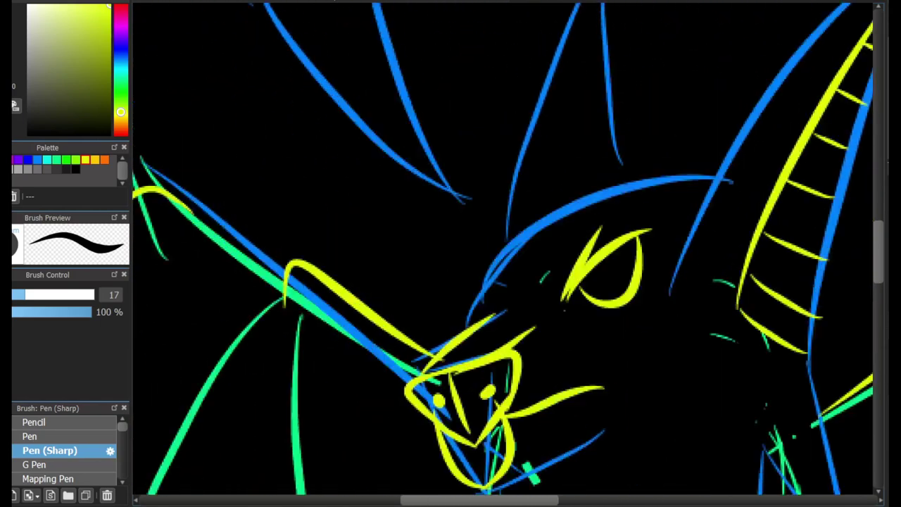
pyautogui.scroll(-4, 301, 160)
pyautogui.moveTo(241, 135)
pyautogui.mouseDown()
pyautogui.moveTo(269, 171)
pyautogui.moveTo(305, 162)
pyautogui.moveTo(378, 92)
pyautogui.moveTo(495, 97)
pyautogui.moveTo(330, 195)
pyautogui.moveTo(424, 182)
pyautogui.mouseUp()
# Draw a yellow V-shaped point beneath the belly and a line along the left leg above the branch.
pyautogui.scroll(-5, 502, 254)
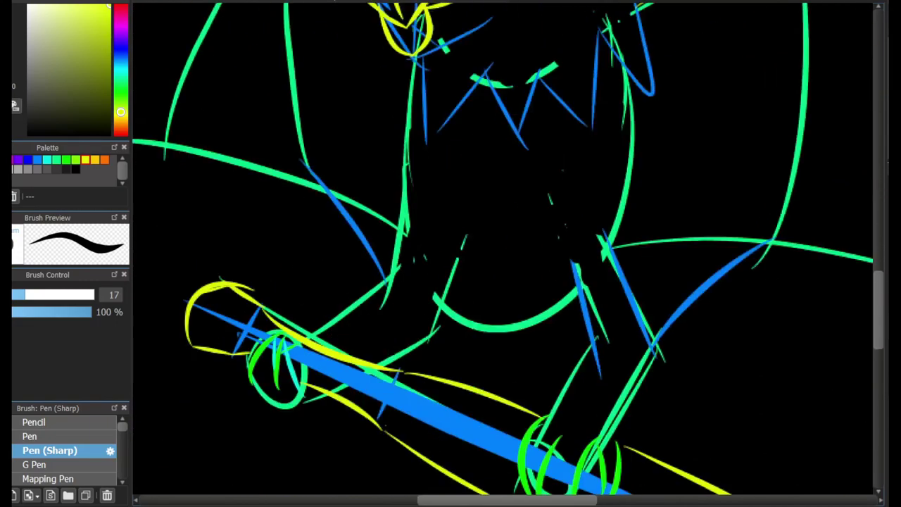
pyautogui.scroll(2, 601, 230)
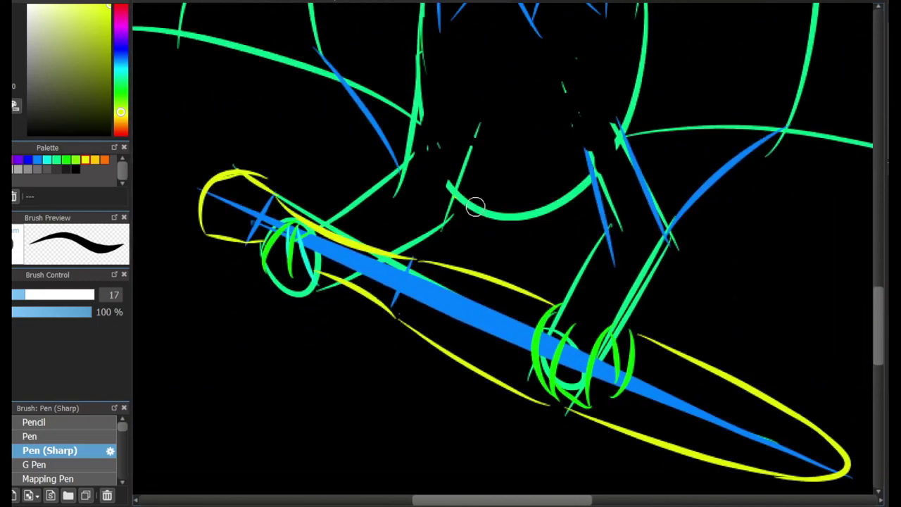
pyautogui.moveTo(464, 197)
pyautogui.mouseDown()
pyautogui.moveTo(577, 187)
pyautogui.moveTo(594, 176)
pyautogui.mouseUp()
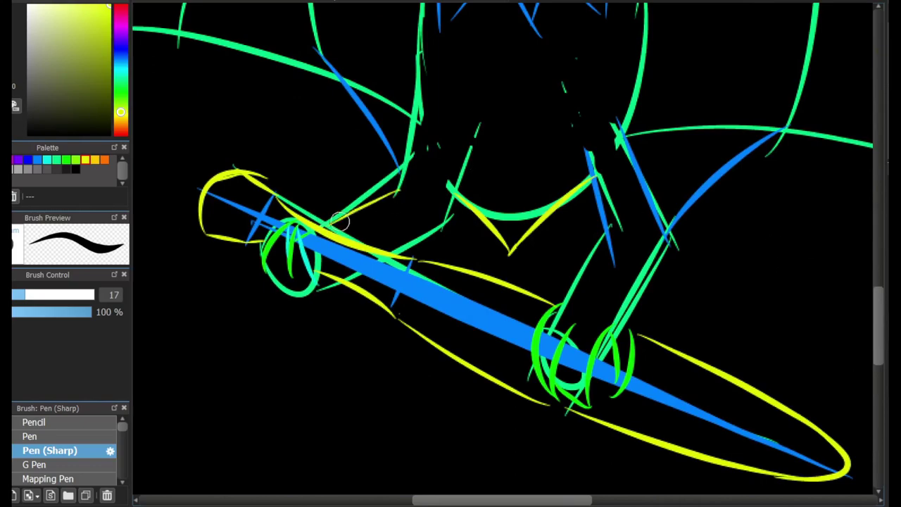
# Erase the green membrane lines inside the blue curves where both wings meet the body.
pyautogui.scroll(5, 399, 204)
pyautogui.press('e')
pyautogui.moveTo(377, 343); pyautogui.dragTo(343, 336)
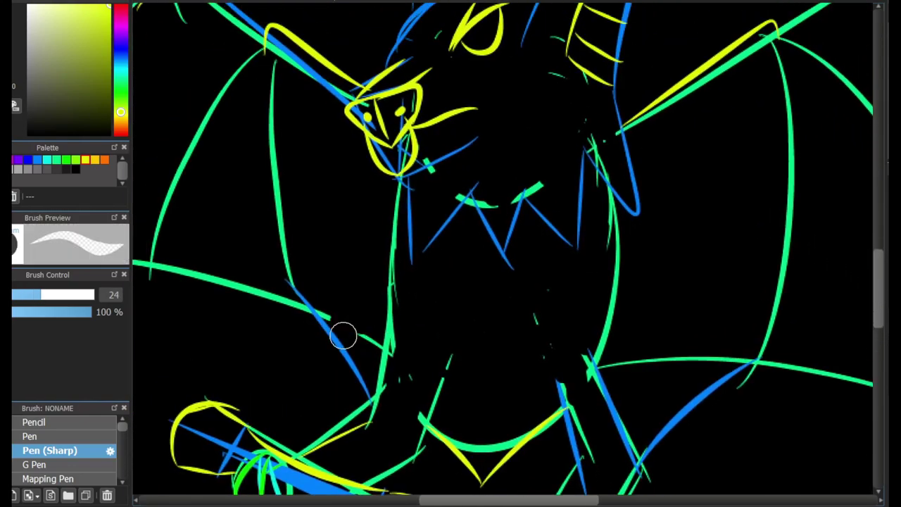
pyautogui.moveTo(673, 354); pyautogui.dragTo(709, 363)
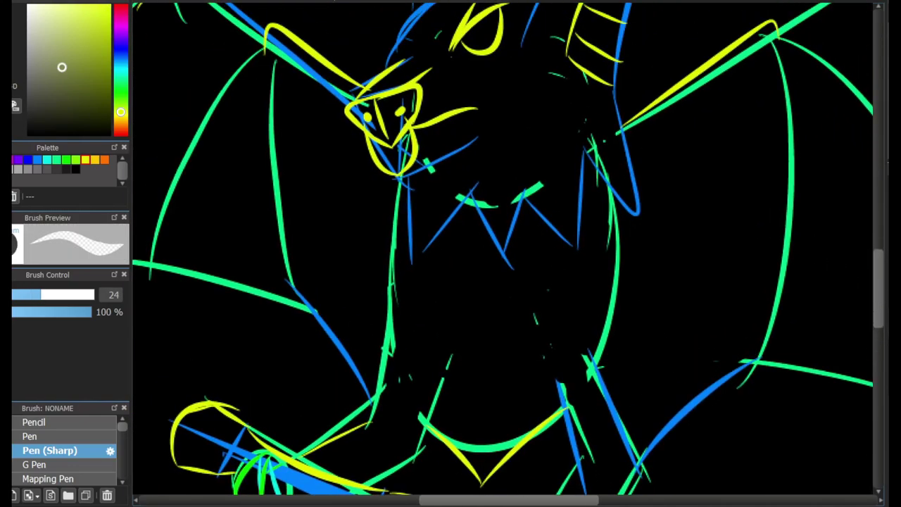
# Draw the lower edges of both wing arms in yellow, parallel to their upper outlines.
pyautogui.press('b')
pyautogui.scroll(3, 756, 115)
pyautogui.hscroll(3, 755, 115)
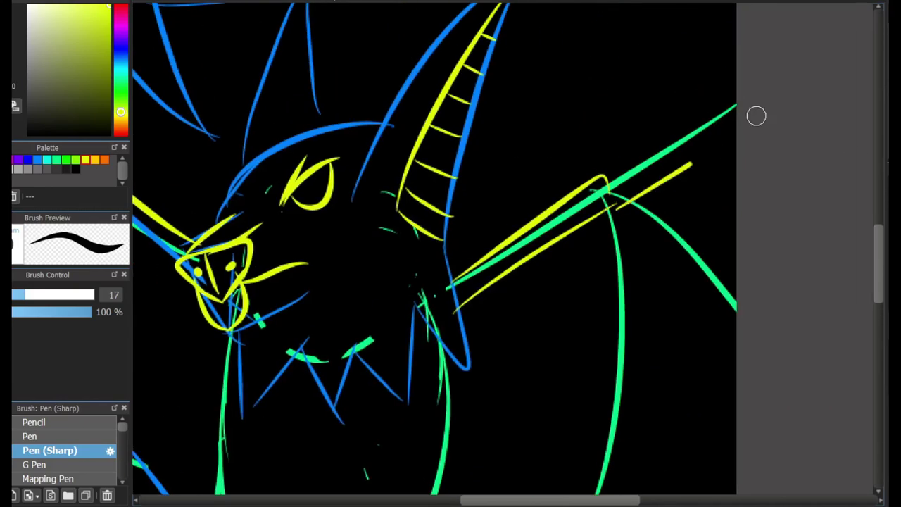
pyautogui.hscroll(-5, 756, 114)
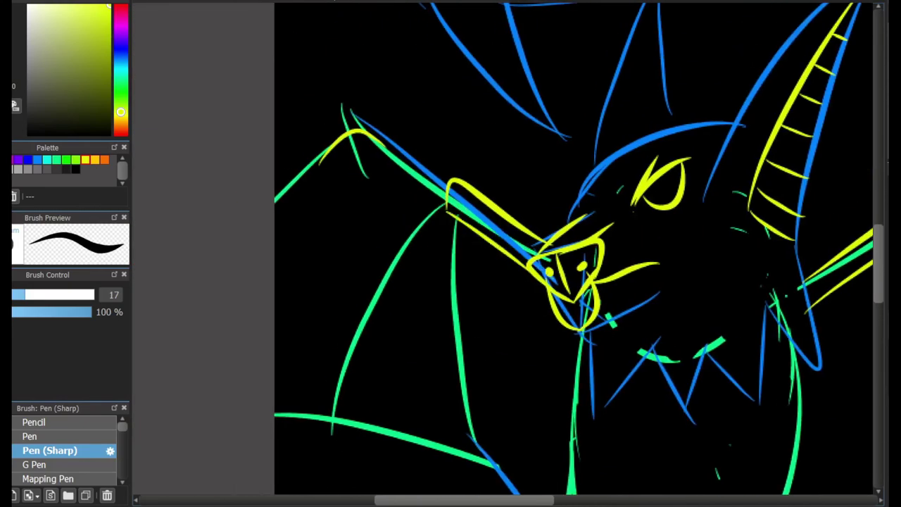
pyautogui.scroll(-2, 722, 197)
pyautogui.hscroll(2, 723, 198)
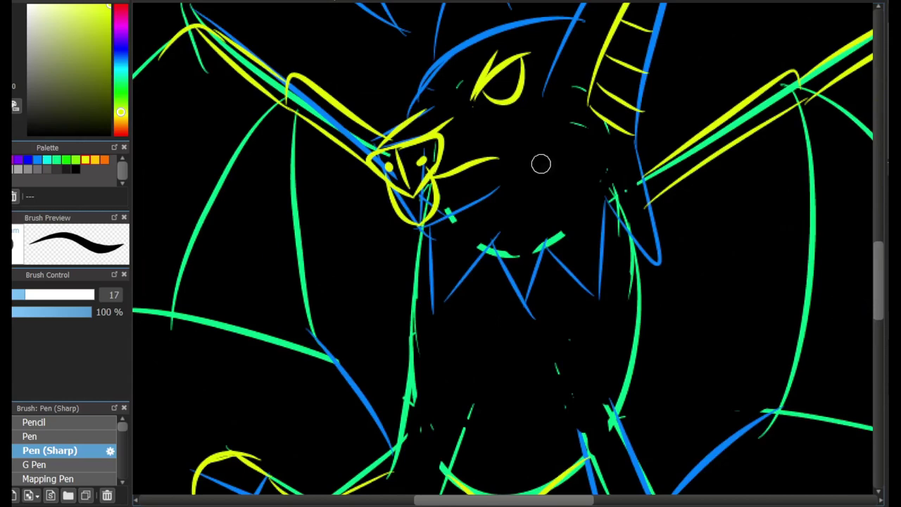
# Fade the coloured sketch and ink the branch's rounded upper end and first section in white along both edges.
pyautogui.scroll(-2, 540, 164)
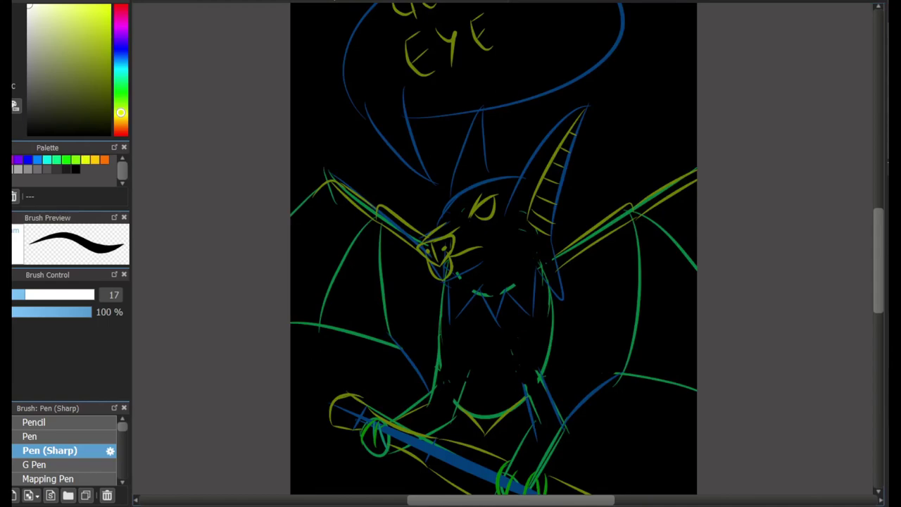
pyautogui.scroll(-1, 677, 301)
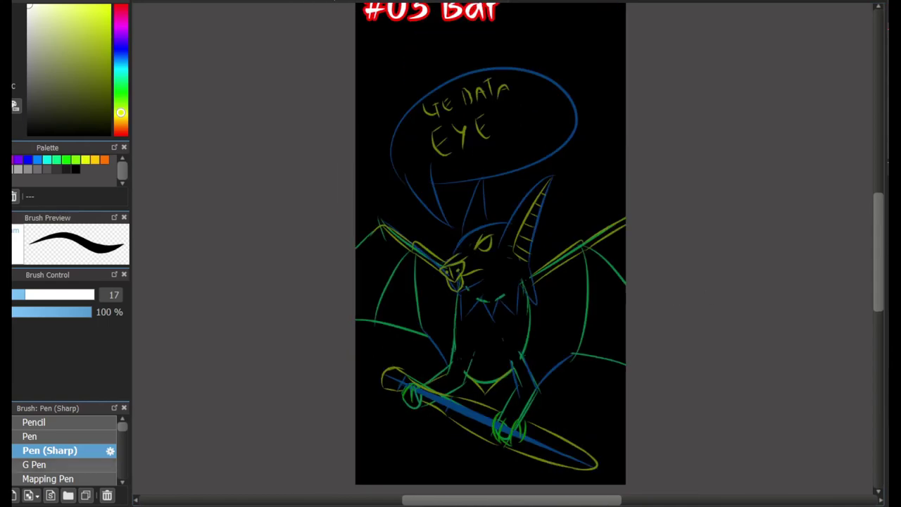
pyautogui.scroll(4, 472, 348)
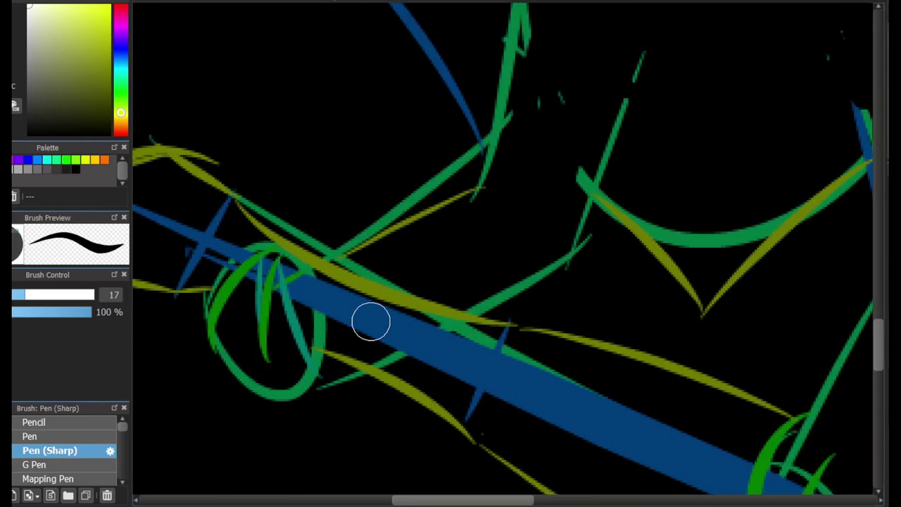
pyautogui.hscroll(-3, 466, 486)
pyautogui.moveTo(313, 290); pyautogui.dragTo(603, 432)
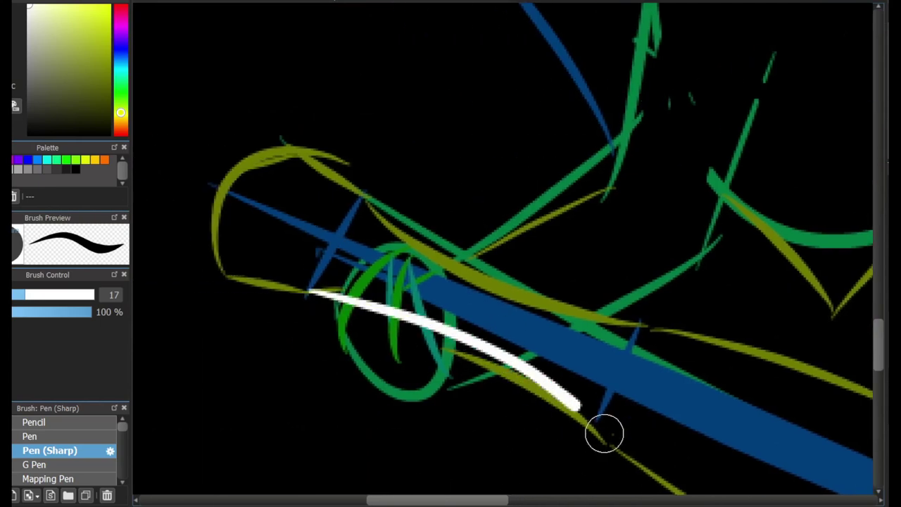
pyautogui.moveTo(366, 201); pyautogui.dragTo(639, 317)
pyautogui.hotkey('ctrl', 'z')
pyautogui.moveTo(307, 294)
pyautogui.mouseDown()
pyautogui.moveTo(364, 195)
pyautogui.moveTo(223, 254)
pyautogui.mouseUp()
pyautogui.hotkey('ctrl', 'z')
pyautogui.hotkey('ctrl', 'z')
pyautogui.moveTo(311, 291); pyautogui.dragTo(364, 190)
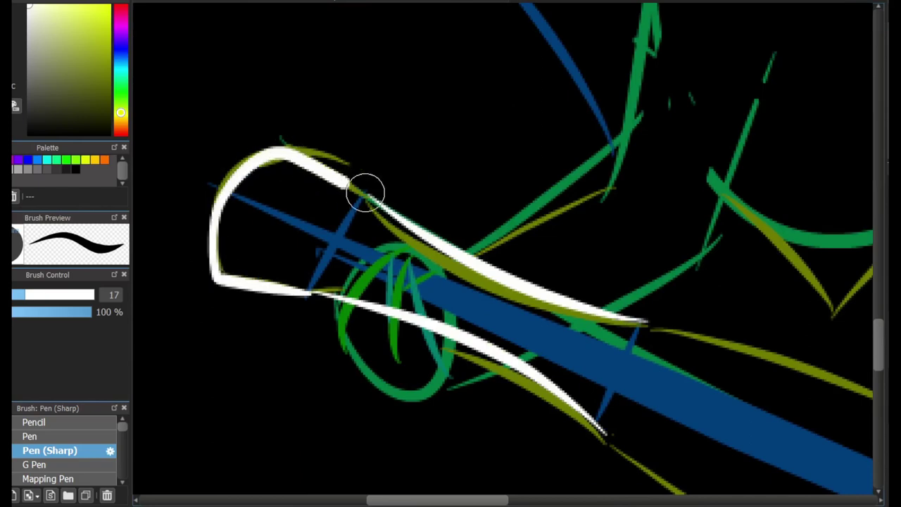
# Ink a curved white line across the branch just inside its rounded upper end.
pyautogui.moveTo(279, 248); pyautogui.dragTo(324, 167)
pyautogui.hotkey('ctrl', 'z')
pyautogui.moveTo(270, 288); pyautogui.dragTo(316, 177)
# Ink the rest of the branch's upper and lower edges in white down to the tapered lower end.
pyautogui.hscroll(10, 316, 177)
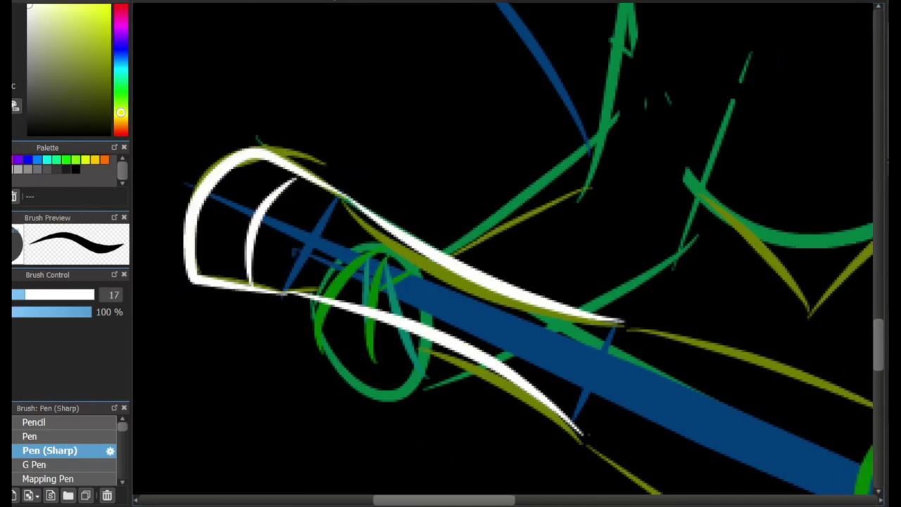
pyautogui.scroll(-3, 316, 177)
pyautogui.scroll(-3, 553, 207)
pyautogui.hscroll(-3, 553, 207)
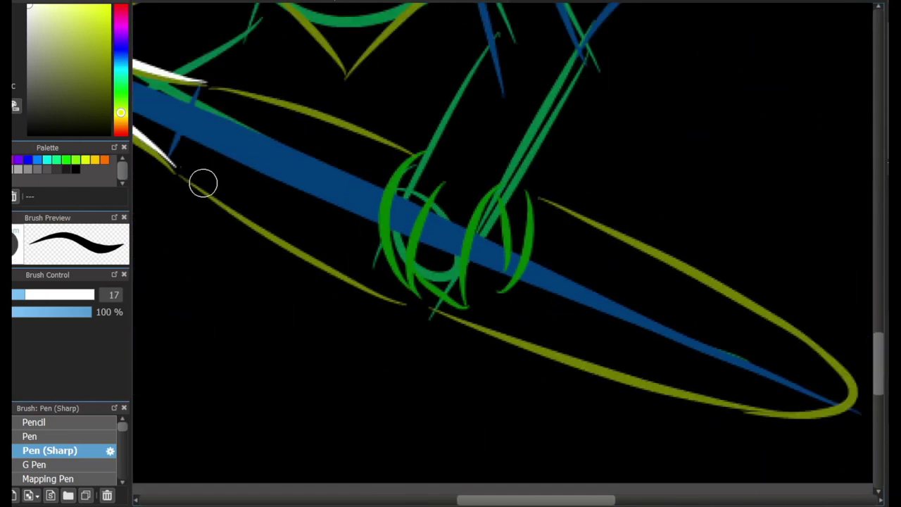
pyautogui.moveTo(185, 179); pyautogui.dragTo(788, 399)
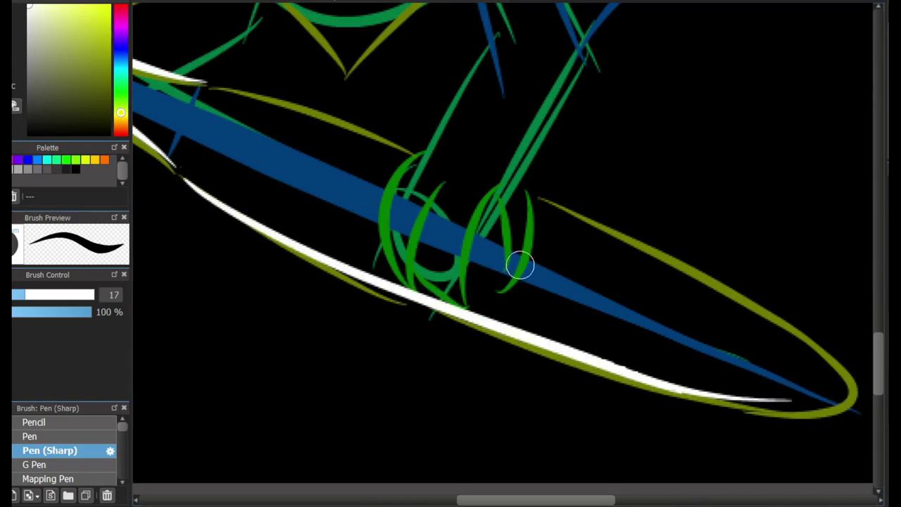
pyautogui.moveTo(211, 85)
pyautogui.mouseDown()
pyautogui.moveTo(498, 174)
pyautogui.moveTo(804, 404)
pyautogui.mouseUp()
pyautogui.scroll(2, 804, 404)
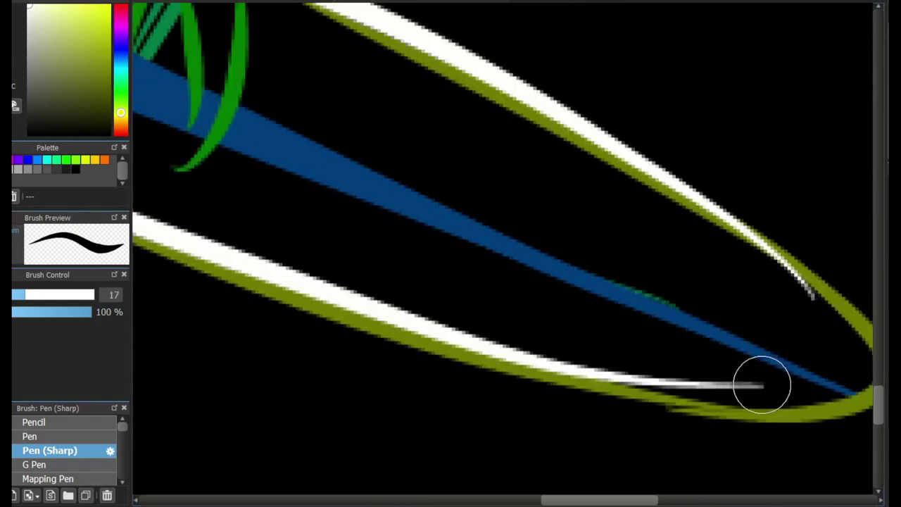
pyautogui.moveTo(714, 382); pyautogui.dragTo(809, 290)
# Ink both outer edges of the large ear in white, with the rear edge bulging before it reaches the head.
pyautogui.scroll(-5, 702, 310)
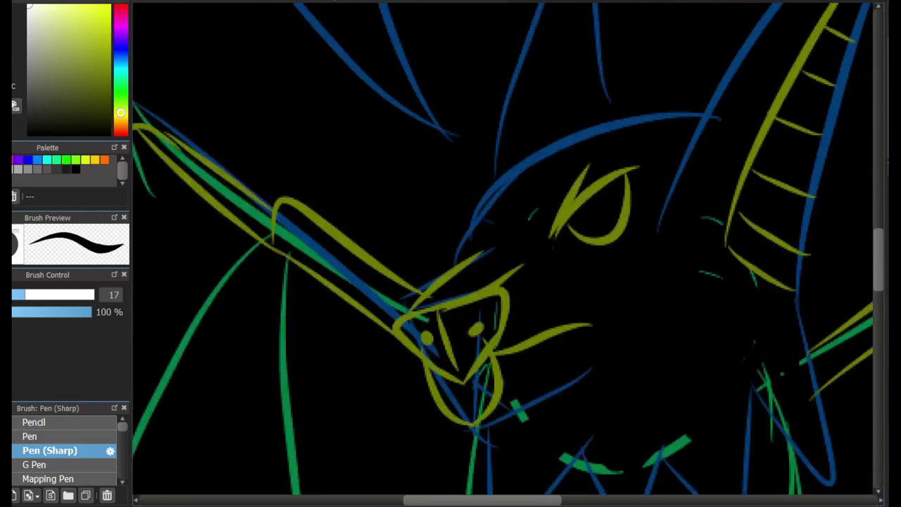
pyautogui.moveTo(378, 343)
pyautogui.mouseDown()
pyautogui.moveTo(541, 85)
pyautogui.moveTo(455, 195)
pyautogui.moveTo(603, 74)
pyautogui.moveTo(488, 459)
pyautogui.mouseUp()
pyautogui.hotkey('ctrl', 'z')
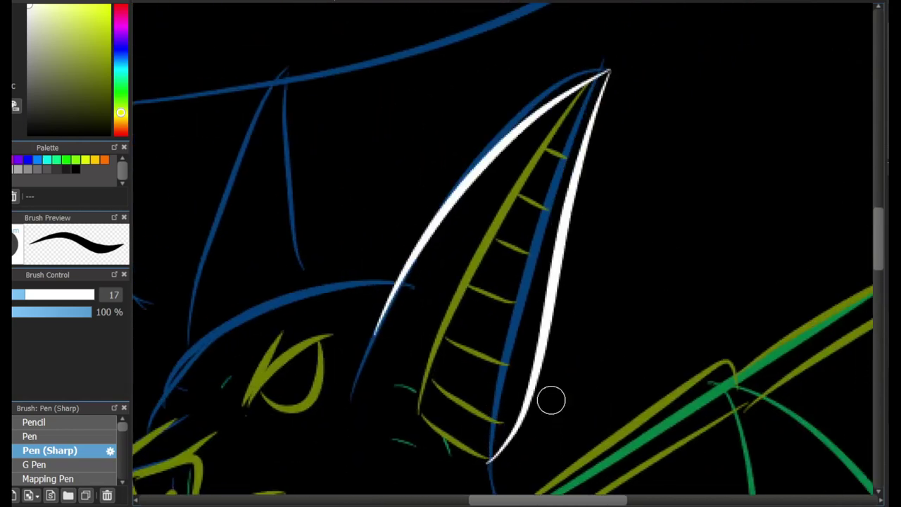
pyautogui.hotkey('ctrl', 'z')
pyautogui.moveTo(587, 141); pyautogui.dragTo(539, 458)
pyautogui.hotkey('ctrl', 'z')
pyautogui.moveTo(607, 70)
pyautogui.mouseDown()
pyautogui.moveTo(568, 273)
pyautogui.moveTo(463, 470)
pyautogui.mouseUp()
pyautogui.moveTo(753, 197); pyautogui.dragTo(817, 137)
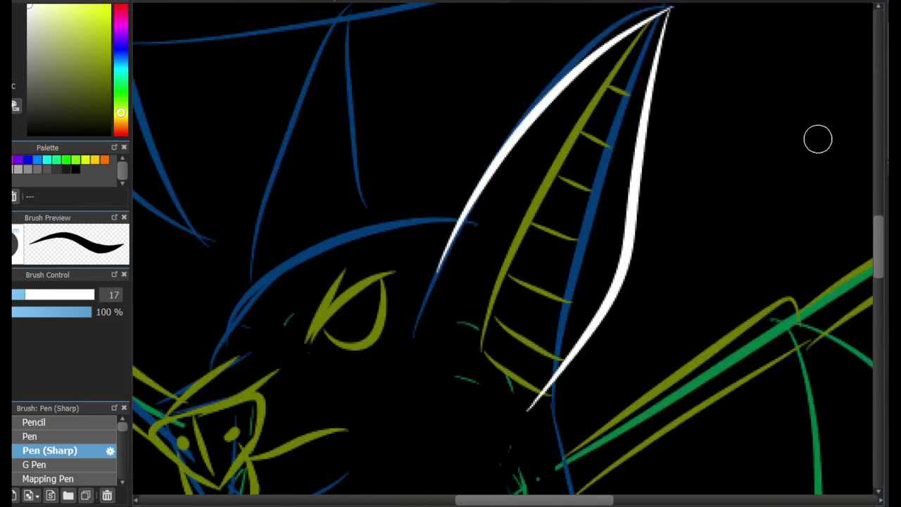
# Ink the large ear's inner edge in white from the tip and angle it back to the ear's base.
pyautogui.moveTo(668, 8)
pyautogui.mouseDown()
pyautogui.moveTo(503, 338)
pyautogui.moveTo(535, 209)
pyautogui.mouseUp()
pyautogui.hotkey('ctrl', 'z')
pyautogui.moveTo(500, 290); pyautogui.dragTo(502, 291)
pyautogui.hotkey('ctrl', 'z')
pyautogui.moveTo(669, 10)
pyautogui.mouseDown()
pyautogui.moveTo(477, 317)
pyautogui.moveTo(550, 431)
pyautogui.mouseUp()
pyautogui.scroll(1, 477, 317)
pyautogui.hotkey('ctrl', 'z')
pyautogui.hotkey('ctrl', 'z')
# Ink the triangular nose with its top notches, the two nostrils and the upper snout line in white.
pyautogui.moveTo(466, 298)
pyautogui.mouseDown()
pyautogui.moveTo(559, 437)
pyautogui.moveTo(852, 440)
pyautogui.mouseUp()
pyautogui.moveTo(414, 433)
pyautogui.mouseDown()
pyautogui.moveTo(455, 222)
pyautogui.moveTo(533, 239)
pyautogui.moveTo(478, 326)
pyautogui.mouseUp()
pyautogui.moveTo(485, 240)
pyautogui.mouseDown()
pyautogui.moveTo(476, 222)
pyautogui.moveTo(388, 264)
pyautogui.moveTo(476, 331)
pyautogui.mouseUp()
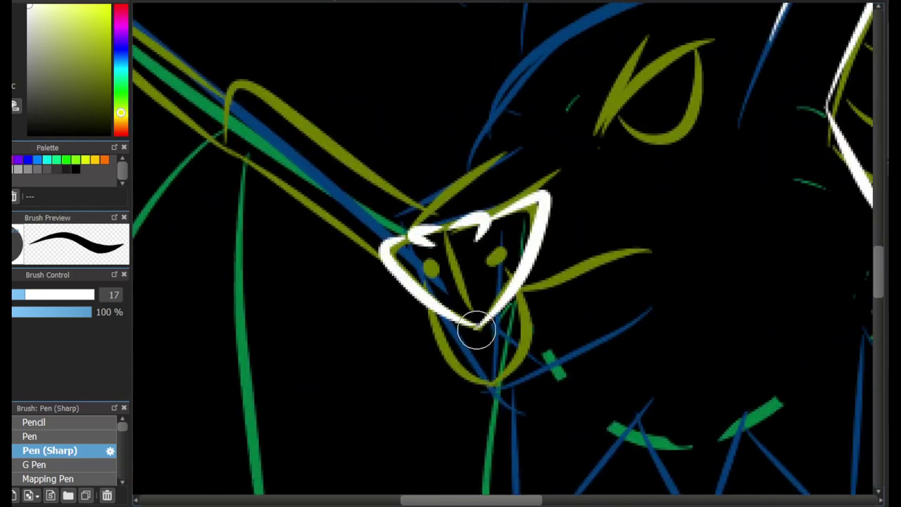
pyautogui.moveTo(437, 259); pyautogui.dragTo(412, 266)
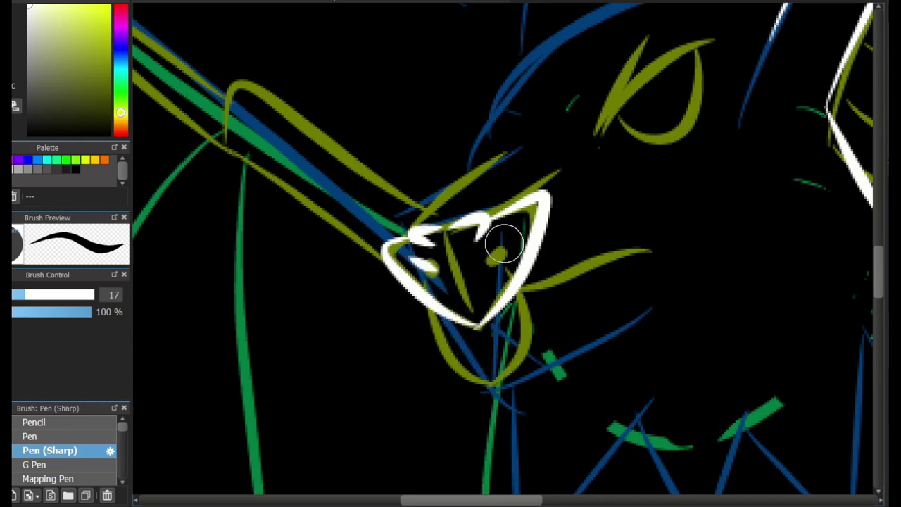
pyautogui.moveTo(519, 228); pyautogui.dragTo(501, 253)
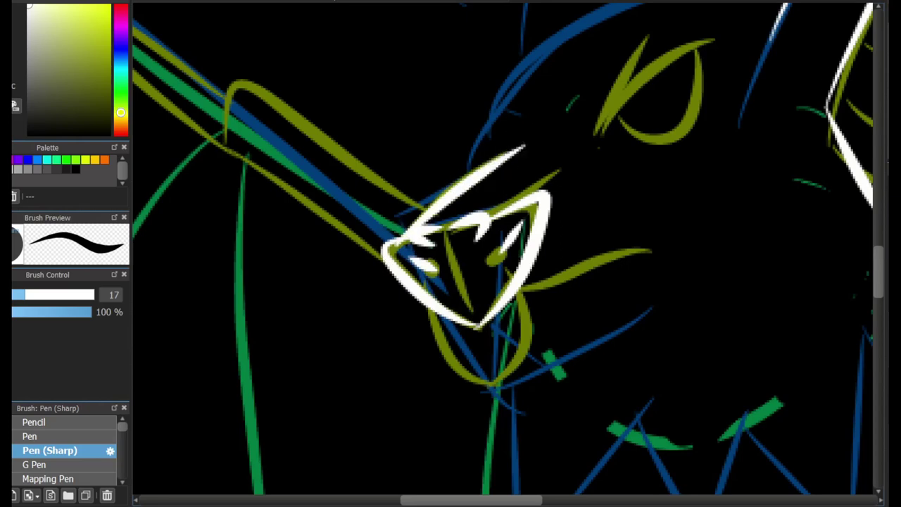
# Ink the slanted upper lid and brow of the bat's eye in white.
pyautogui.moveTo(389, 244); pyautogui.dragTo(141, 440)
pyautogui.moveTo(545, 259); pyautogui.dragTo(615, 251)
pyautogui.moveTo(584, 223); pyautogui.dragTo(567, 244)
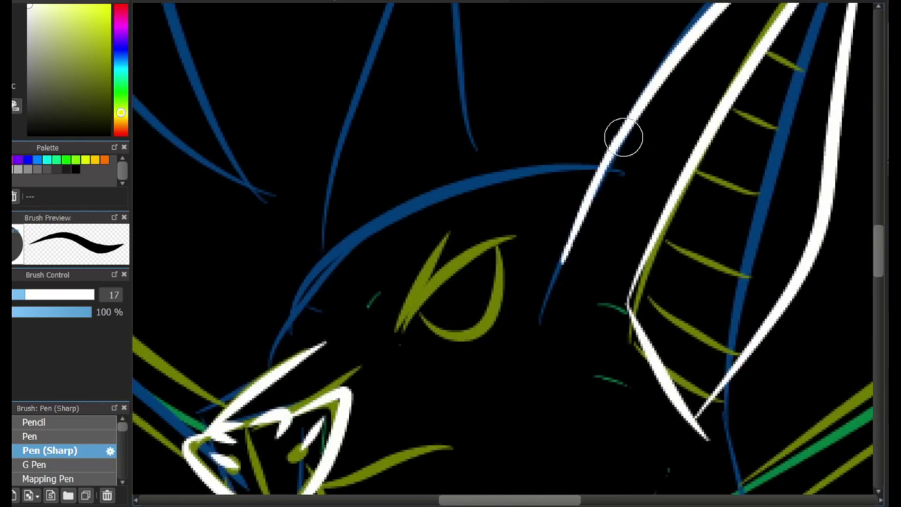
pyautogui.hotkey('ctrl', 'z')
pyautogui.scroll(2, 483, 255)
pyautogui.moveTo(402, 325)
pyautogui.mouseDown()
pyautogui.moveTo(540, 211)
pyautogui.moveTo(529, 281)
pyautogui.mouseUp()
pyautogui.hotkey('ctrl', 'z')
# Ink the curved mouth line, a small fang below it and the narrow chin in white.
pyautogui.scroll(5, 720, 175)
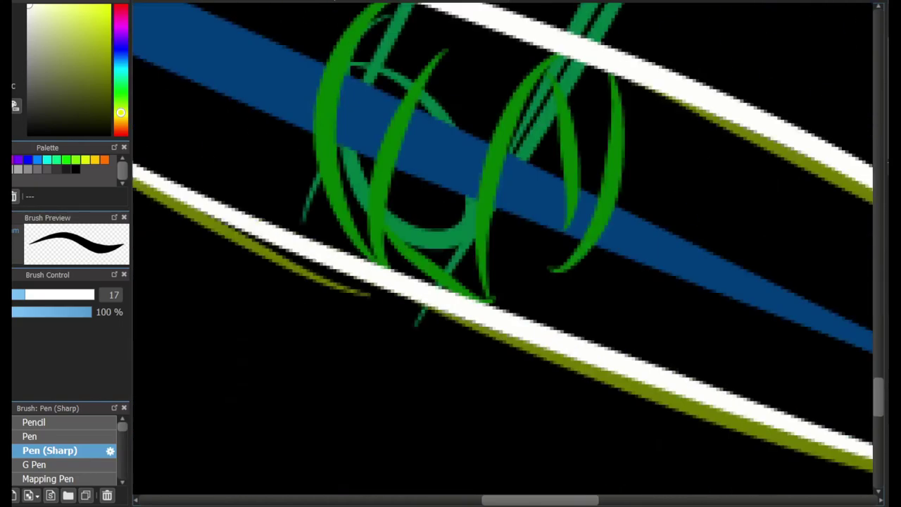
pyautogui.scroll(-3, 719, 175)
pyautogui.scroll(-2, 506, 250)
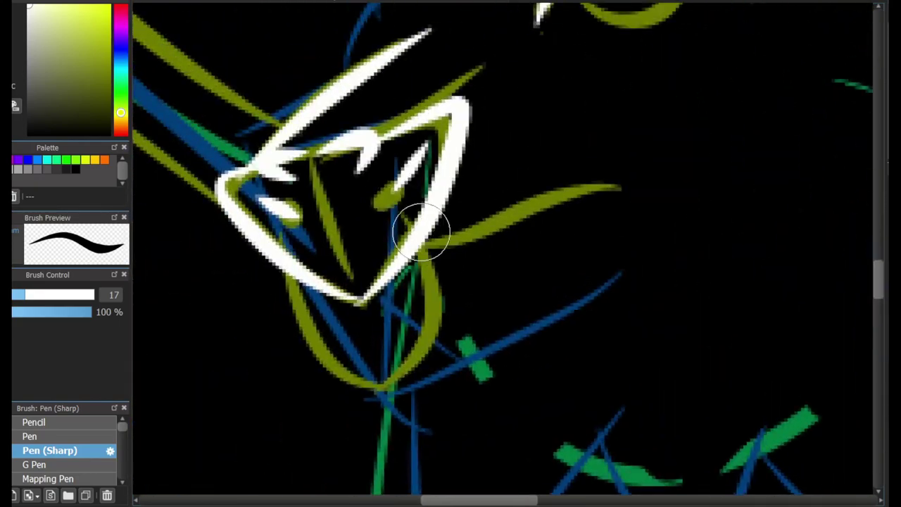
pyautogui.moveTo(419, 236)
pyautogui.mouseDown()
pyautogui.moveTo(623, 180)
pyautogui.moveTo(459, 285)
pyautogui.mouseUp()
pyautogui.moveTo(299, 285); pyautogui.dragTo(407, 257)
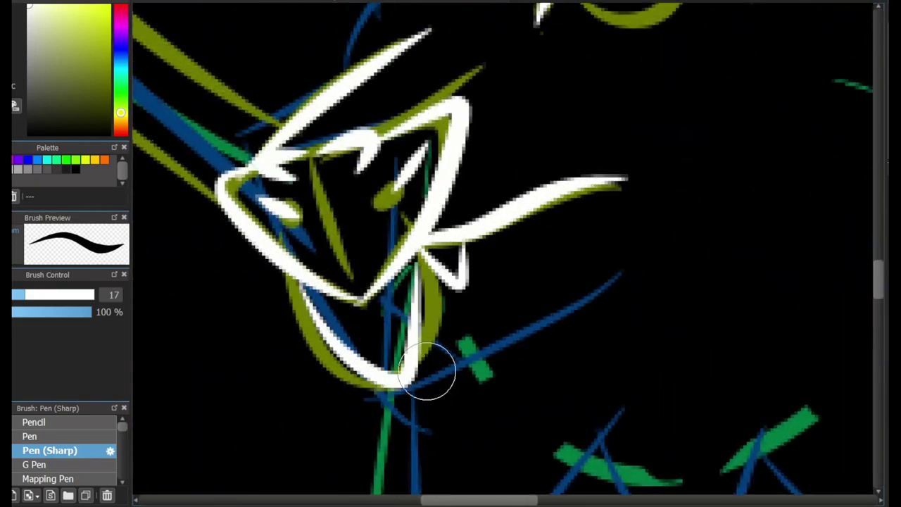
pyautogui.hotkey('ctrl', 'z')
pyautogui.moveTo(283, 276); pyautogui.dragTo(410, 262)
# Ink the lower jaw curve back from the chin and extend the fang to a sharp point in white.
pyautogui.moveTo(394, 387)
pyautogui.mouseDown()
pyautogui.moveTo(418, 258)
pyautogui.moveTo(475, 323)
pyautogui.mouseUp()
pyautogui.hotkey('ctrl', 'z')
pyautogui.moveTo(391, 391); pyautogui.dragTo(620, 296)
pyautogui.scroll(-2, 505, 257)
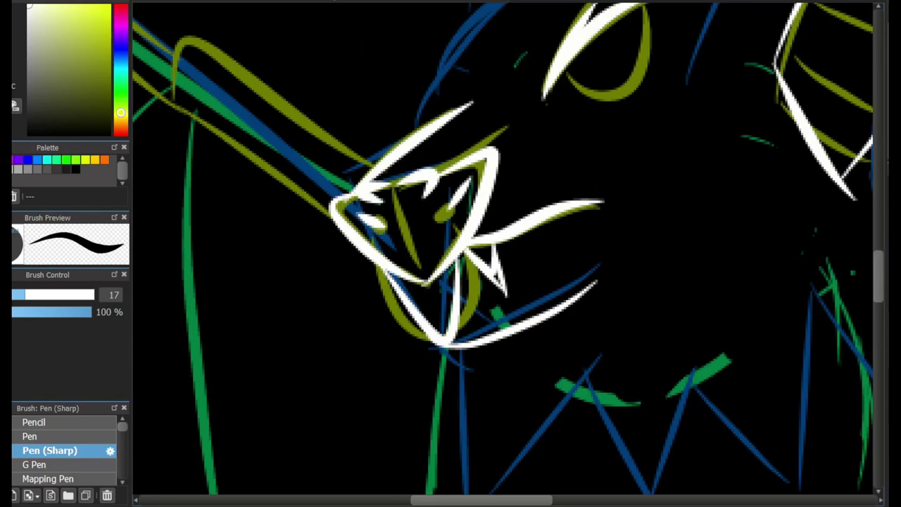
pyautogui.scroll(3, 382, 201)
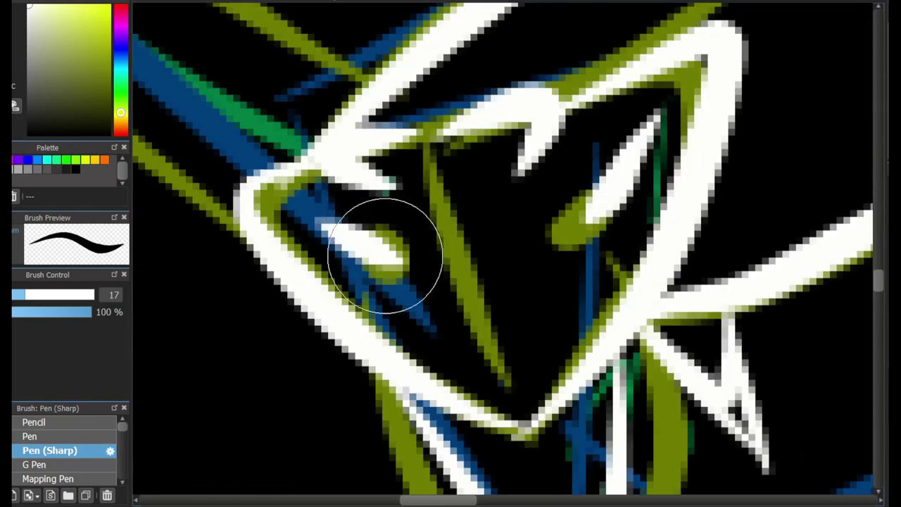
# Ink the curved forehead and crown from above the snout to the front of the large ear in white.
pyautogui.scroll(-3, 560, 261)
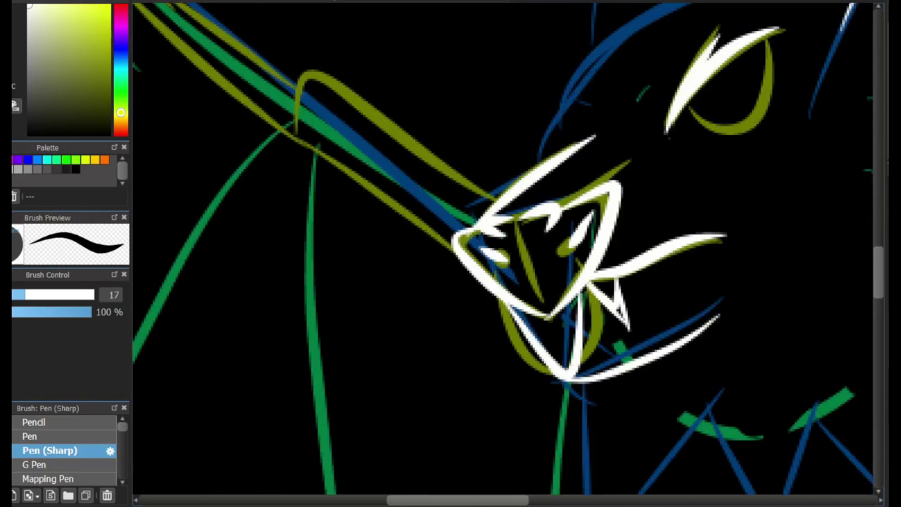
pyautogui.scroll(-3, 560, 261)
pyautogui.scroll(1, 561, 261)
pyautogui.scroll(-1, 561, 261)
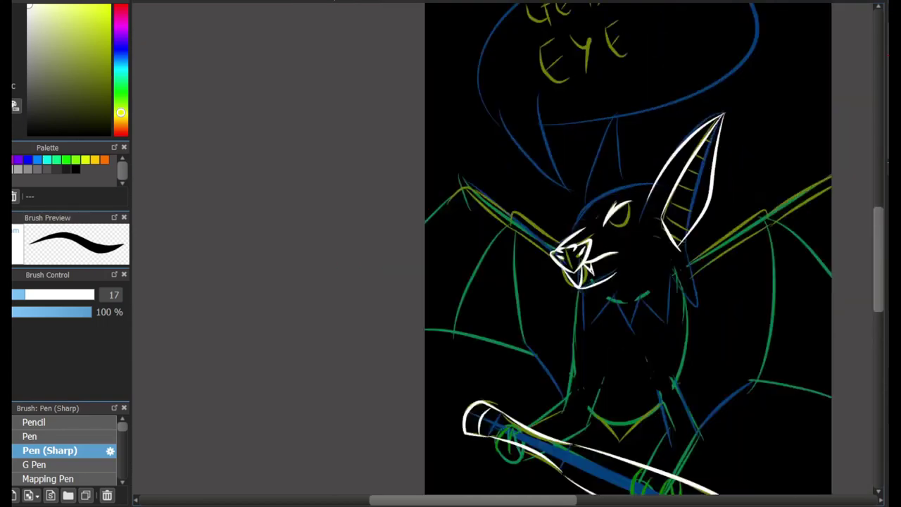
pyautogui.scroll(2, 655, 138)
pyautogui.scroll(1, 554, 276)
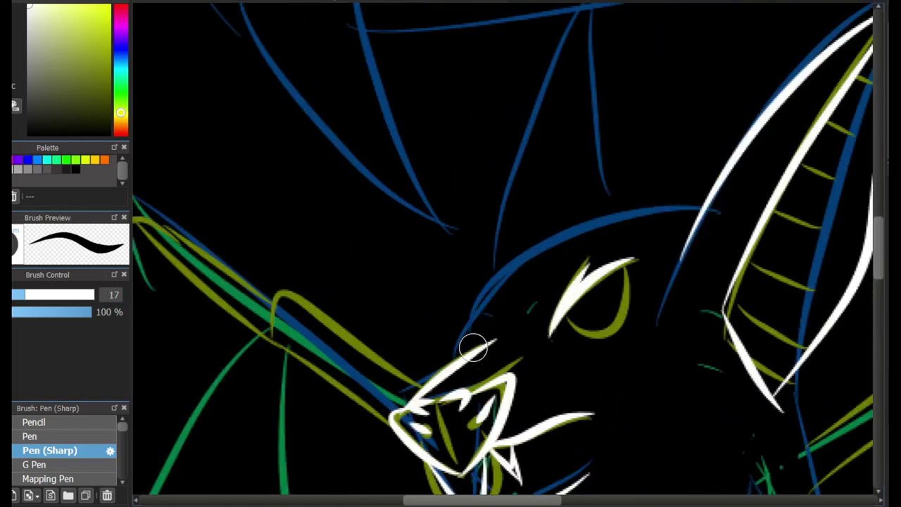
pyautogui.moveTo(470, 331); pyautogui.dragTo(683, 204)
pyautogui.hotkey('ctrl', 'z')
# Ink the front and back edges of the bat's small far ear, meeting in a point, in white.
pyautogui.moveTo(462, 350)
pyautogui.mouseDown()
pyautogui.moveTo(650, 245)
pyautogui.moveTo(495, 393)
pyautogui.mouseUp()
pyautogui.moveTo(346, 426)
pyautogui.mouseDown()
pyautogui.moveTo(410, 205)
pyautogui.moveTo(437, 176)
pyautogui.moveTo(473, 346)
pyautogui.mouseUp()
pyautogui.hotkey('ctrl', 'z')
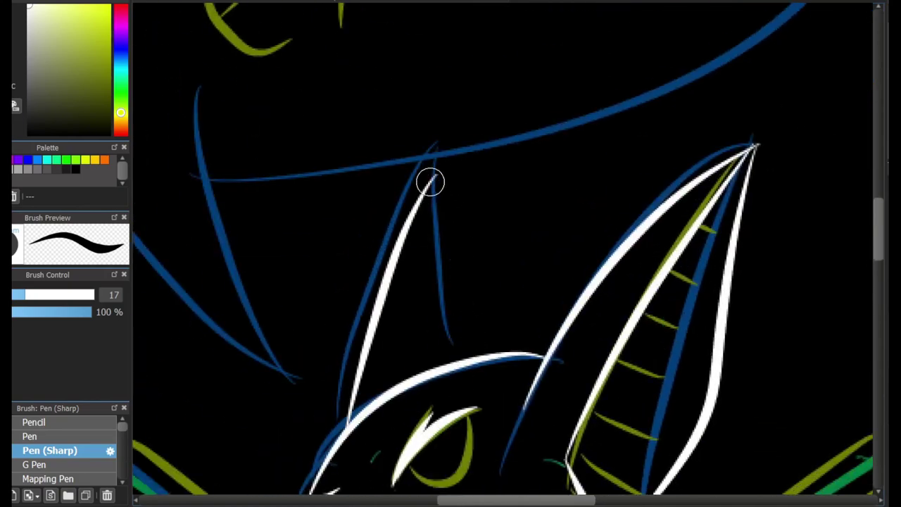
pyautogui.moveTo(428, 181)
pyautogui.mouseDown()
pyautogui.moveTo(475, 356)
pyautogui.moveTo(477, 343)
pyautogui.mouseUp()
pyautogui.hotkey('ctrl', 'z')
# Ink four curved ribs across the inside of the large near ear in white.
pyautogui.moveTo(602, 406)
pyautogui.mouseDown()
pyautogui.moveTo(701, 321)
pyautogui.moveTo(662, 145)
pyautogui.moveTo(620, 266)
pyautogui.moveTo(521, 252)
pyautogui.moveTo(587, 316)
pyautogui.mouseUp()
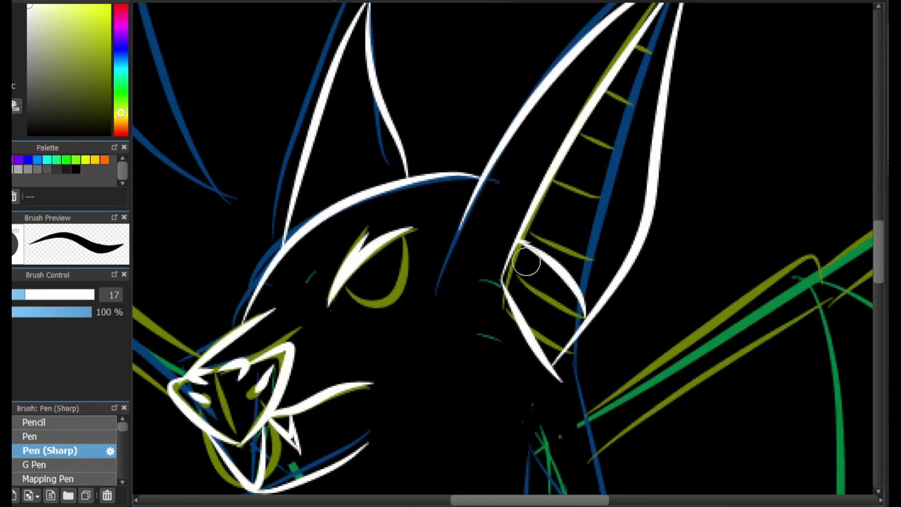
pyautogui.hotkey('ctrl', 'z')
pyautogui.scroll(2, 509, 247)
pyautogui.moveTo(492, 247)
pyautogui.mouseDown()
pyautogui.moveTo(522, 235)
pyautogui.moveTo(584, 334)
pyautogui.mouseUp()
pyautogui.hotkey('ctrl', 'z')
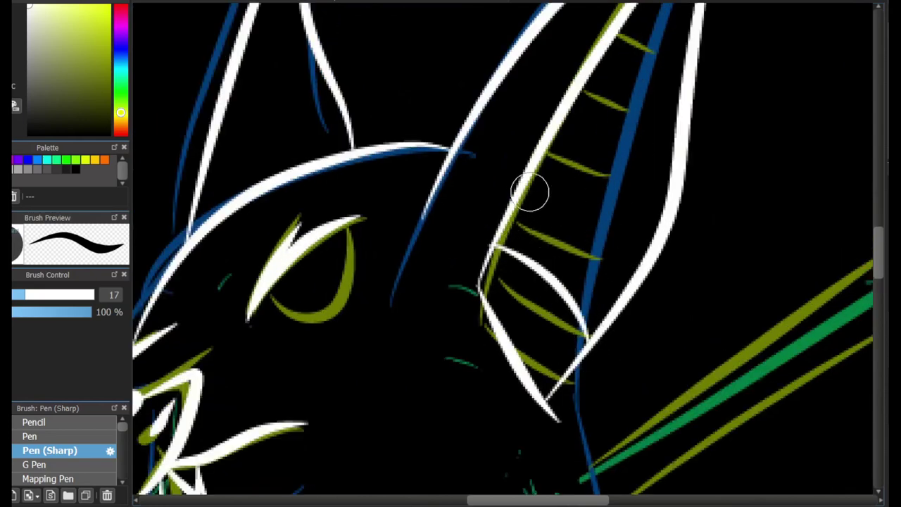
pyautogui.moveTo(529, 191); pyautogui.dragTo(637, 253)
pyautogui.moveTo(559, 115); pyautogui.dragTo(675, 130)
pyautogui.moveTo(616, 12)
pyautogui.mouseDown()
pyautogui.moveTo(595, 223)
pyautogui.moveTo(667, 245)
pyautogui.mouseUp()
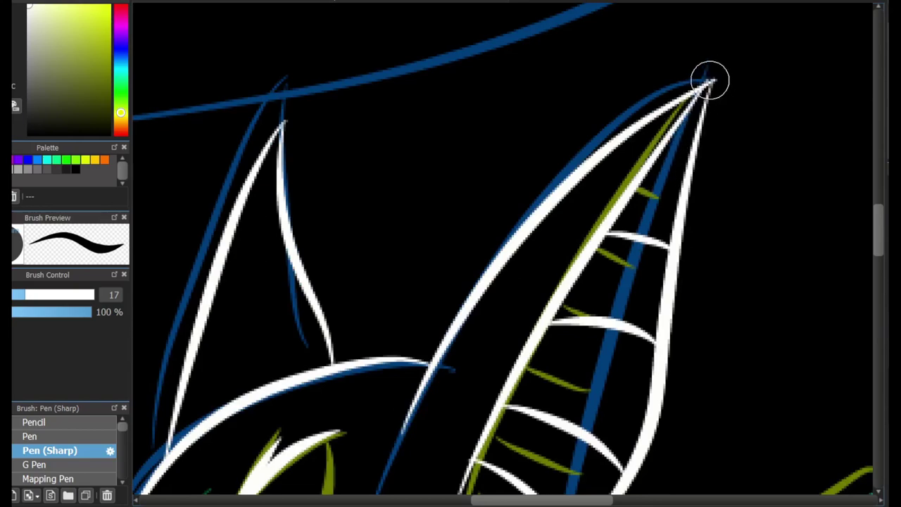
# Ink the first fur point below the chin and the long neck line down from the near ear in white.
pyautogui.scroll(-10, 653, 171)
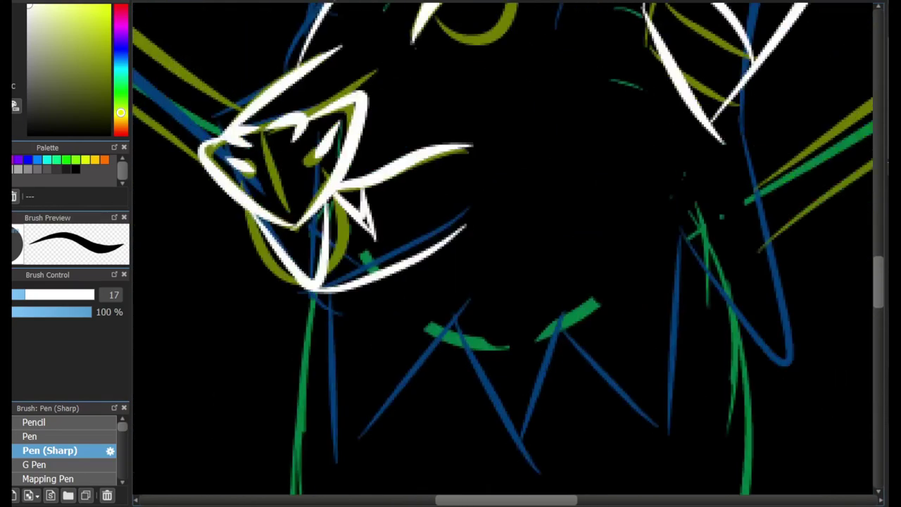
pyautogui.moveTo(296, 276)
pyautogui.mouseDown()
pyautogui.moveTo(257, 388)
pyautogui.moveTo(331, 370)
pyautogui.mouseUp()
pyautogui.moveTo(708, 65); pyautogui.dragTo(744, 285)
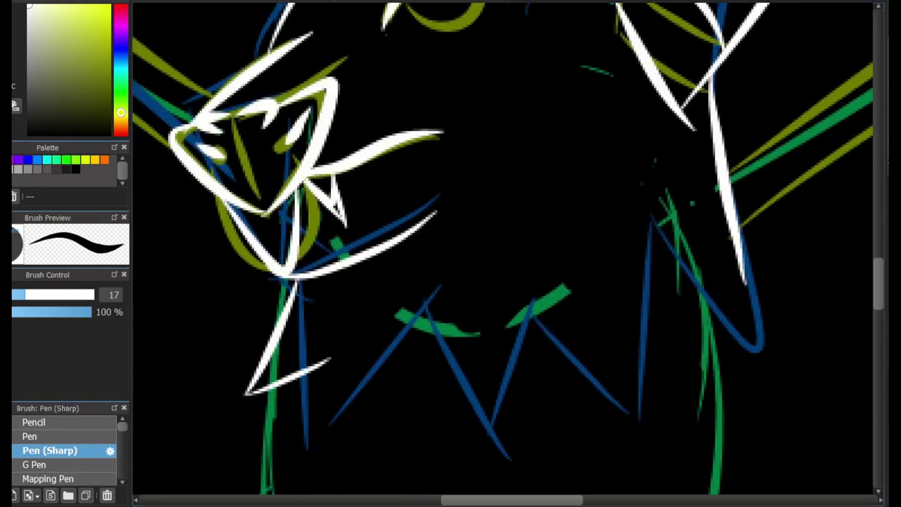
pyautogui.scroll(-5, 744, 285)
pyautogui.scroll(4, 744, 285)
pyautogui.moveTo(768, 24)
pyautogui.mouseDown()
pyautogui.moveTo(782, 168)
pyautogui.moveTo(825, 251)
pyautogui.mouseUp()
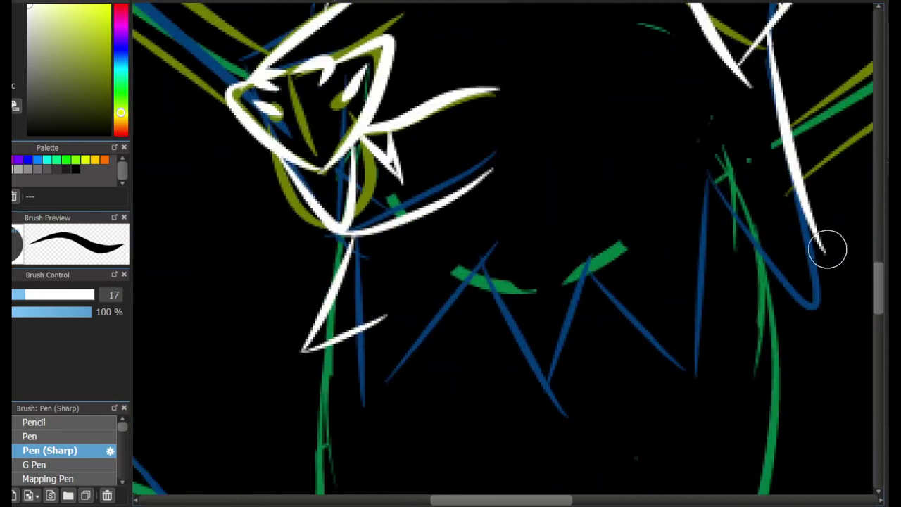
# Ink the zigzag fur of the neck ruff from the back neck line across to the point below the chin.
pyautogui.moveTo(711, 174); pyautogui.dragTo(782, 237)
pyautogui.moveTo(700, 306)
pyautogui.mouseDown()
pyautogui.moveTo(726, 181)
pyautogui.moveTo(617, 235)
pyautogui.moveTo(570, 304)
pyautogui.mouseUp()
pyautogui.hotkey('ctrl', 'z')
pyautogui.moveTo(596, 196)
pyautogui.mouseDown()
pyautogui.moveTo(549, 351)
pyautogui.moveTo(524, 208)
pyautogui.mouseUp()
pyautogui.moveTo(521, 253)
pyautogui.mouseDown()
pyautogui.moveTo(462, 357)
pyautogui.moveTo(425, 233)
pyautogui.mouseUp()
pyautogui.moveTo(381, 285)
pyautogui.mouseDown()
pyautogui.moveTo(386, 360)
pyautogui.moveTo(404, 333)
pyautogui.moveTo(424, 235)
pyautogui.mouseUp()
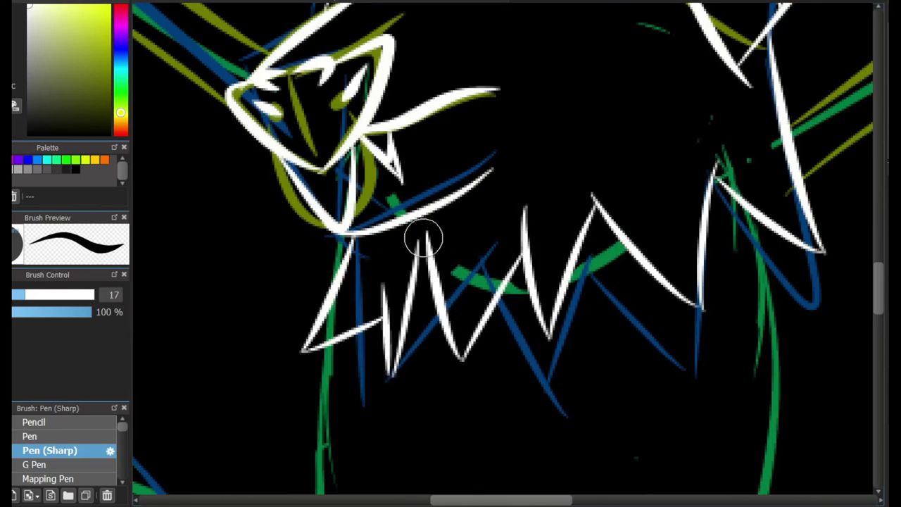
pyautogui.hotkey('ctrl', 'z')
pyautogui.moveTo(388, 371); pyautogui.dragTo(454, 294)
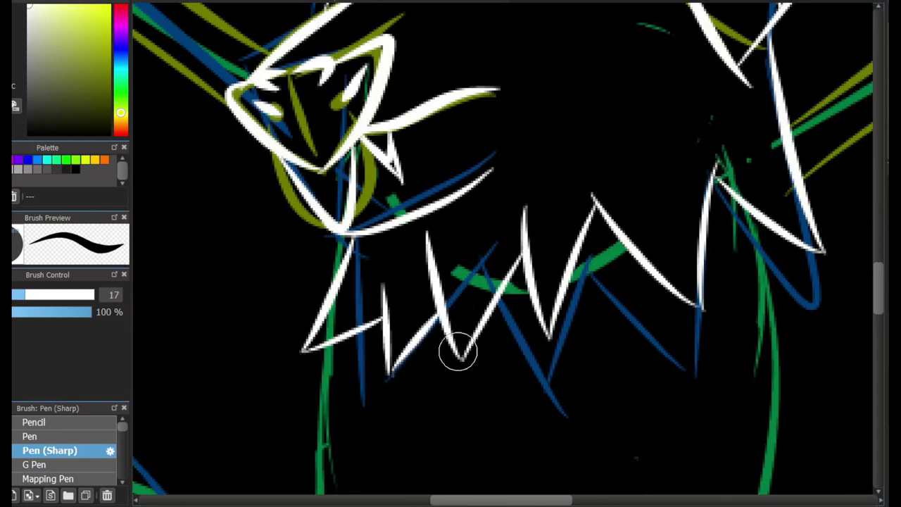
# Ink the pointed tail of the speech bubble with two curved lines in white.
pyautogui.scroll(-2, 502, 253)
pyautogui.scroll(3, 503, 253)
pyautogui.scroll(-3, 503, 253)
pyautogui.scroll(2, 401, 263)
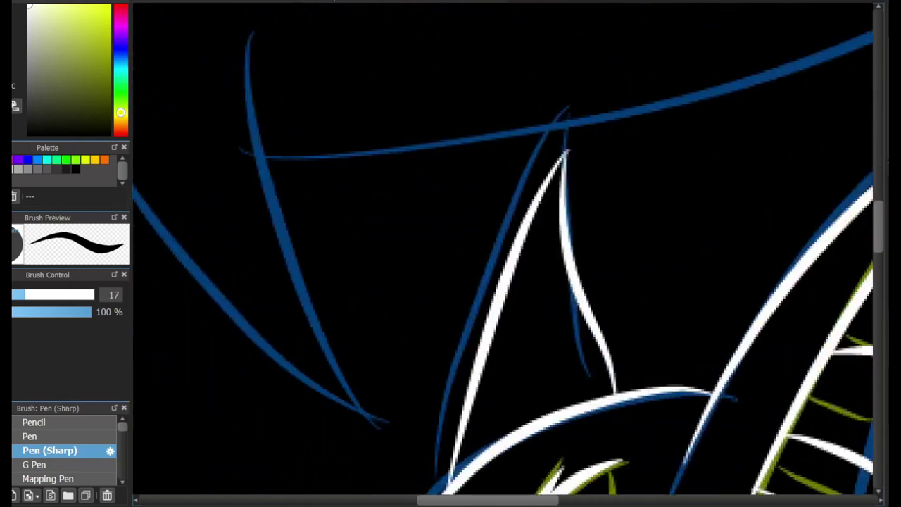
pyautogui.scroll(-4, 400, 263)
pyautogui.moveTo(342, 121)
pyautogui.mouseDown()
pyautogui.moveTo(399, 266)
pyautogui.moveTo(395, 280)
pyautogui.moveTo(288, 151)
pyautogui.moveTo(402, 288)
pyautogui.mouseUp()
pyautogui.hotkey('ctrl', 'z')
pyautogui.hotkey('ctrl', 'z')
pyautogui.hotkey('ctrl', 'z')
pyautogui.hotkey('ctrl', 'z')
pyautogui.moveTo(288, 130); pyautogui.dragTo(375, 274)
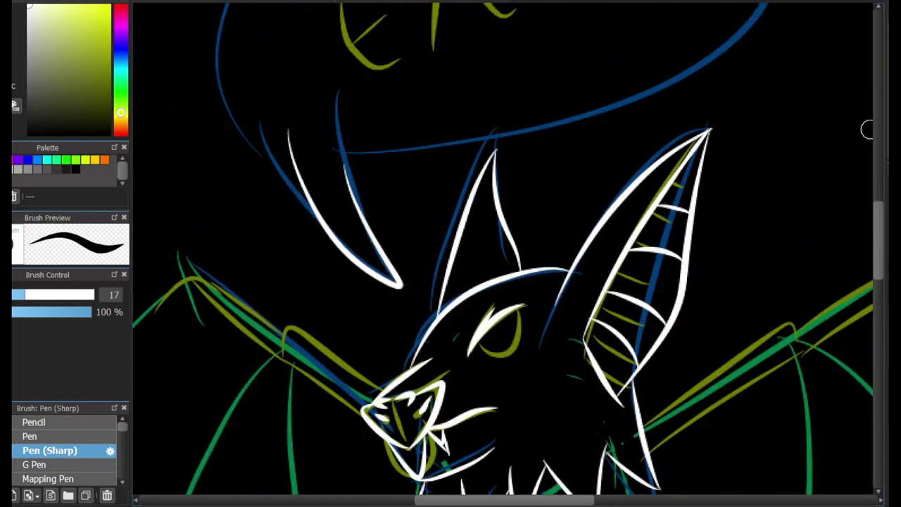
# Ink the right-hand wing arm from the neck over its joint to the canvas edge in white.
pyautogui.scroll(4, 406, 290)
pyautogui.scroll(-8, 407, 290)
pyautogui.scroll(-4, 503, 249)
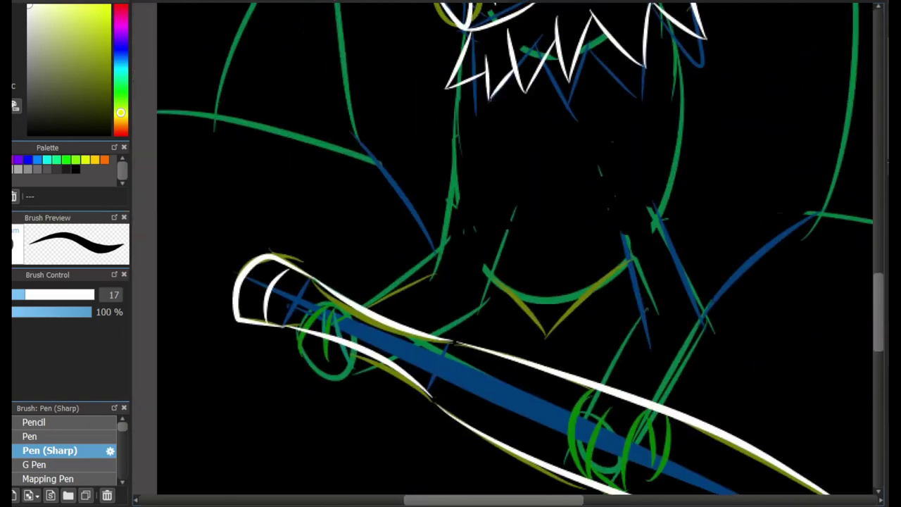
pyautogui.scroll(8, 556, 246)
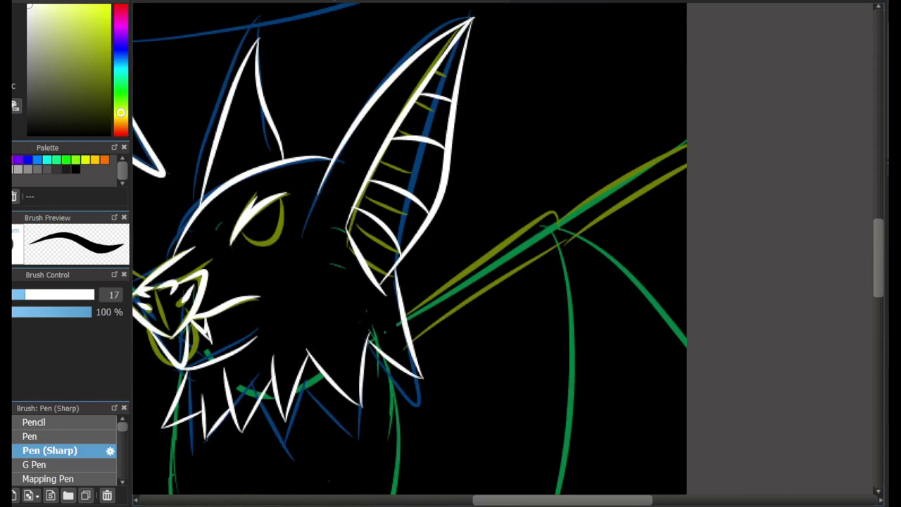
pyautogui.scroll(-1, 518, 326)
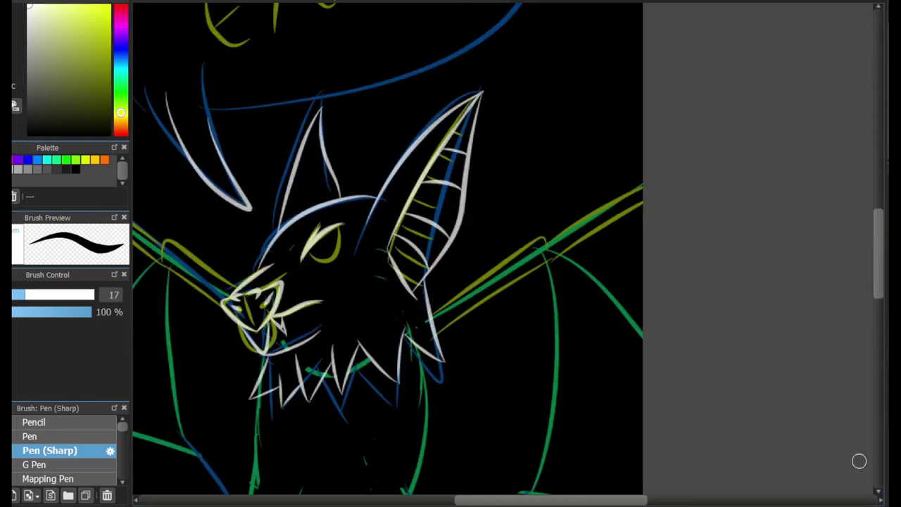
pyautogui.scroll(2, 468, 374)
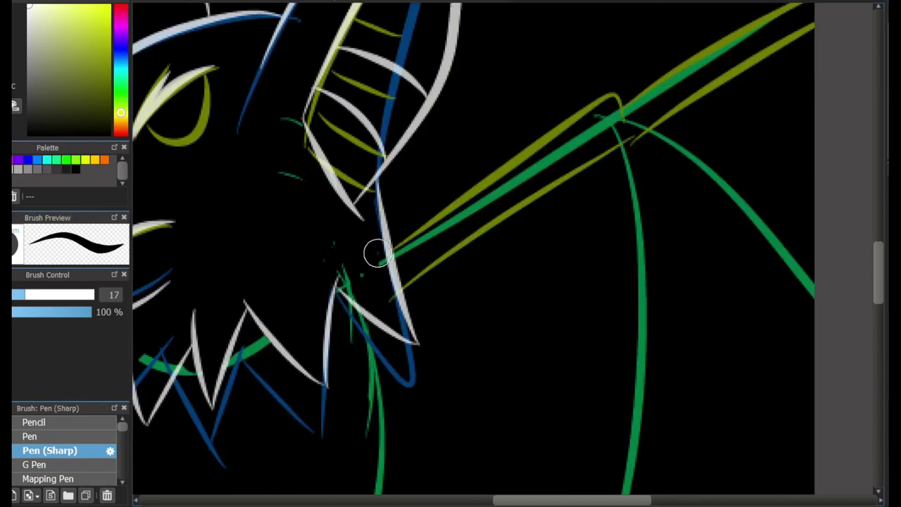
pyautogui.moveTo(382, 251)
pyautogui.mouseDown()
pyautogui.moveTo(569, 123)
pyautogui.moveTo(653, 114)
pyautogui.moveTo(619, 88)
pyautogui.mouseUp()
pyautogui.hotkey('ctrl', 'z')
pyautogui.hotkey('ctrl', 'z')
pyautogui.scroll(-2, 408, 351)
pyautogui.scroll(2, 408, 352)
pyautogui.moveTo(408, 354)
pyautogui.mouseDown()
pyautogui.moveTo(637, 196)
pyautogui.moveTo(637, 220)
pyautogui.moveTo(413, 383)
pyautogui.mouseUp()
pyautogui.hotkey('ctrl', 'z')
pyautogui.moveTo(637, 215); pyautogui.dragTo(830, 105)
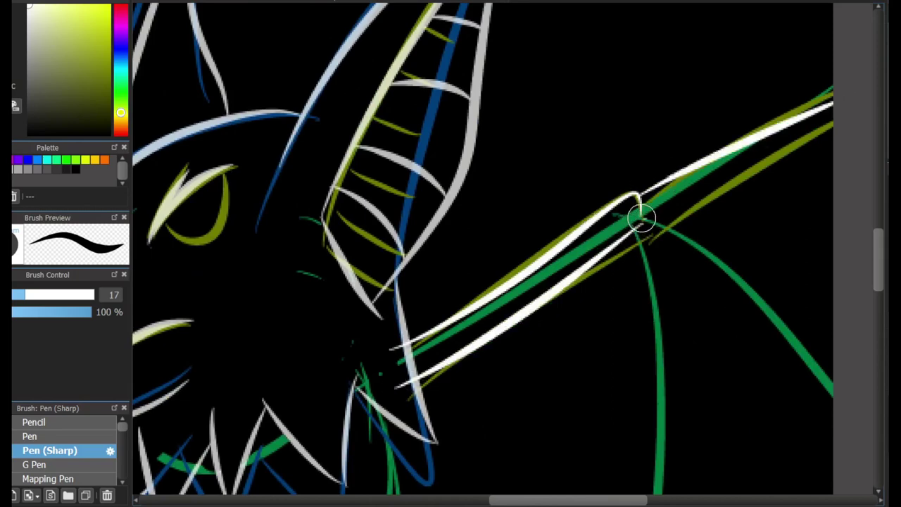
# Ink the left-hand wing arm in white from beside the snout over its joint to the pointed wing tip.
pyautogui.moveTo(211, 295); pyautogui.dragTo(413, 172)
pyautogui.moveTo(228, 172); pyautogui.dragTo(503, 233)
pyautogui.moveTo(504, 232)
pyautogui.mouseDown()
pyautogui.moveTo(377, 138)
pyautogui.moveTo(347, 179)
pyautogui.moveTo(371, 141)
pyautogui.moveTo(352, 169)
pyautogui.mouseUp()
pyautogui.hotkey('ctrl', 'z')
pyautogui.hotkey('ctrl', 'z')
pyautogui.moveTo(349, 179)
pyautogui.mouseDown()
pyautogui.moveTo(516, 258)
pyautogui.moveTo(311, 169)
pyautogui.moveTo(480, 263)
pyautogui.moveTo(313, 167)
pyautogui.moveTo(465, 268)
pyautogui.mouseUp()
pyautogui.press('h')
pyautogui.press('h')
pyautogui.hotkey('ctrl', 'z')
pyautogui.hotkey('ctrl', 'z')
pyautogui.hotkey('ctrl', 'z')
pyautogui.moveTo(303, 157); pyautogui.dragTo(479, 271)
pyautogui.moveTo(394, 295); pyautogui.dragTo(429, 309)
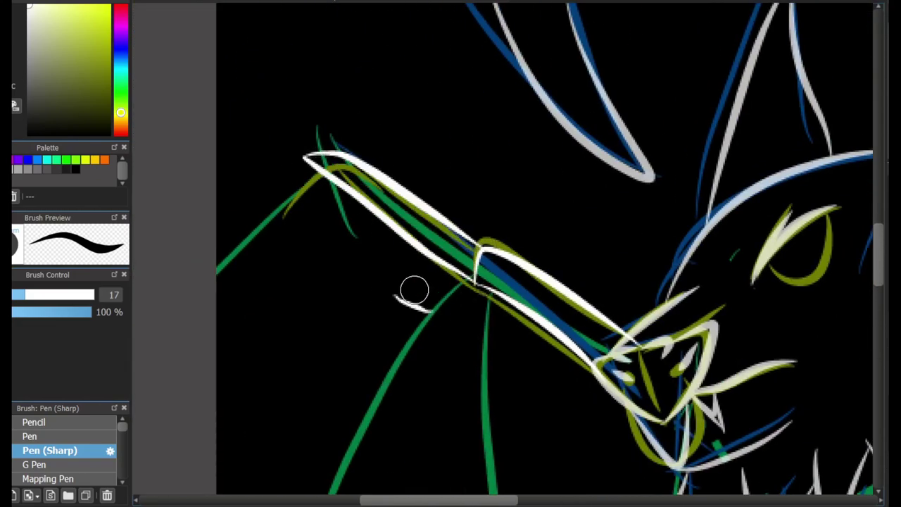
pyautogui.hotkey('ctrl', 'z')
# Erase the ends of the right-hand wing arm lines that overlap the neck fur line.
pyautogui.moveTo(313, 155); pyautogui.dragTo(190, 326)
pyautogui.moveTo(661, 275); pyautogui.dragTo(302, 219)
pyautogui.press('e')
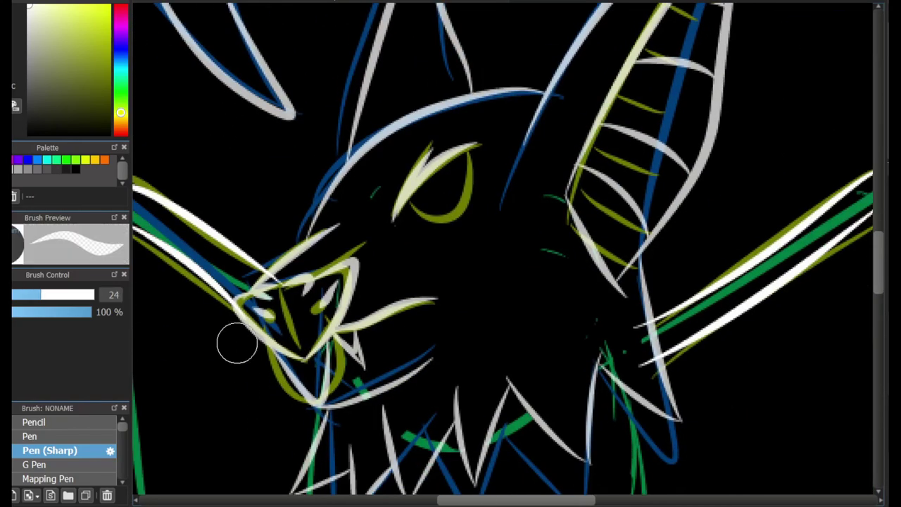
pyautogui.press('e')
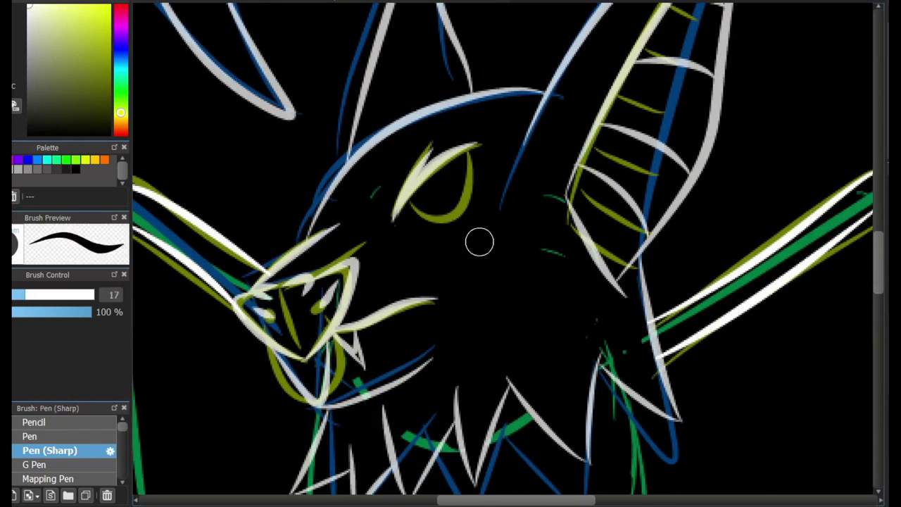
# Ink the curved toes of the right-hand foot gripping the branch in white.
pyautogui.scroll(-3, 478, 241)
pyautogui.scroll(-5, 491, 345)
pyautogui.scroll(3, 491, 345)
pyautogui.scroll(3, 490, 339)
pyautogui.moveTo(649, 222); pyautogui.dragTo(613, 295)
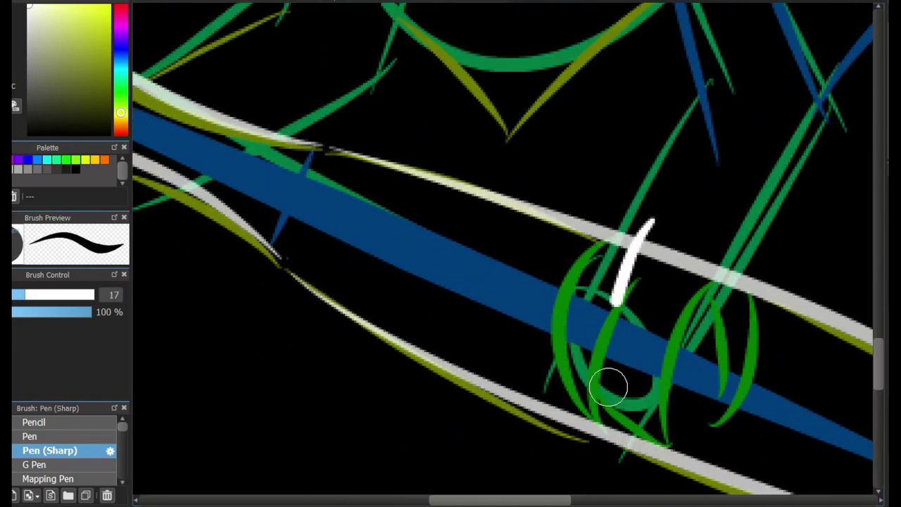
pyautogui.moveTo(610, 384); pyautogui.dragTo(609, 191)
pyautogui.moveTo(620, 302); pyautogui.dragTo(645, 352)
pyautogui.moveTo(667, 391)
pyautogui.mouseDown()
pyautogui.moveTo(728, 239)
pyautogui.moveTo(752, 220)
pyautogui.moveTo(756, 242)
pyautogui.mouseUp()
pyautogui.hotkey('ctrl', 'z')
pyautogui.hotkey('ctrl', 'z')
pyautogui.hotkey('ctrl', 'z')
# Ink the left-hand foot on the branch with its outer curve, two inner toe lines and underside in white.
pyautogui.hscroll(-5, 394, 260)
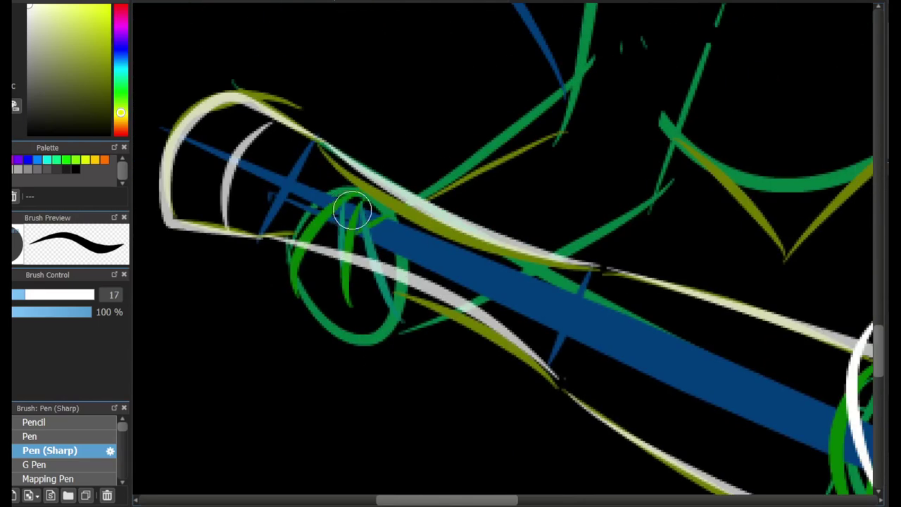
pyautogui.moveTo(352, 211)
pyautogui.mouseDown()
pyautogui.moveTo(353, 265)
pyautogui.moveTo(382, 308)
pyautogui.mouseUp()
pyautogui.moveTo(339, 194)
pyautogui.mouseDown()
pyautogui.moveTo(345, 306)
pyautogui.moveTo(322, 308)
pyautogui.moveTo(398, 339)
pyautogui.mouseUp()
pyautogui.hotkey('ctrl', 'z')
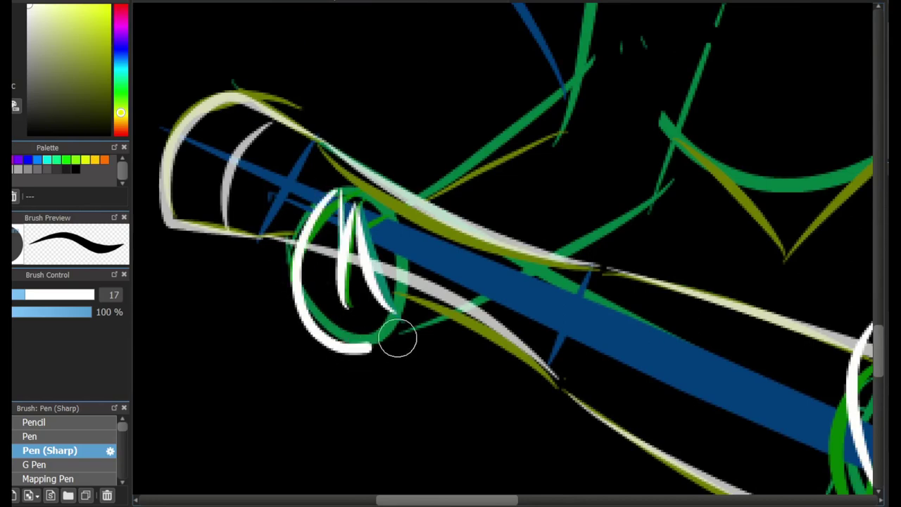
pyautogui.hotkey('ctrl', 'z')
pyautogui.moveTo(316, 199)
pyautogui.mouseDown()
pyautogui.moveTo(468, 308)
pyautogui.moveTo(657, 193)
pyautogui.mouseUp()
pyautogui.hotkey('ctrl', 'z')
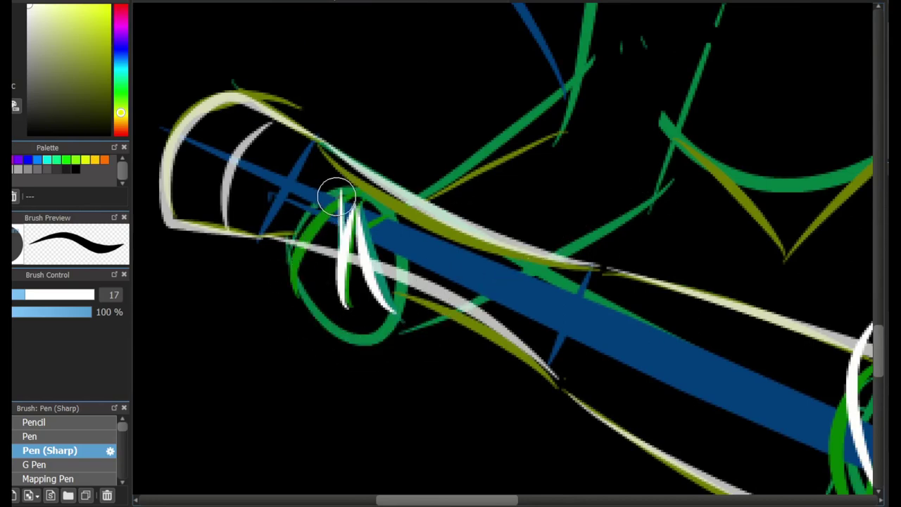
pyautogui.hotkey('ctrl', 'z')
pyautogui.moveTo(336, 196)
pyautogui.mouseDown()
pyautogui.moveTo(405, 366)
pyautogui.moveTo(501, 318)
pyautogui.mouseUp()
pyautogui.hotkey('ctrl', 'z')
pyautogui.moveTo(339, 192)
pyautogui.mouseDown()
pyautogui.moveTo(503, 320)
pyautogui.moveTo(302, 301)
pyautogui.moveTo(640, 213)
pyautogui.moveTo(404, 335)
pyautogui.mouseUp()
pyautogui.hotkey('ctrl', 'z')
pyautogui.hotkey('ctrl', 'z')
pyautogui.hotkey('ctrl', 'z')
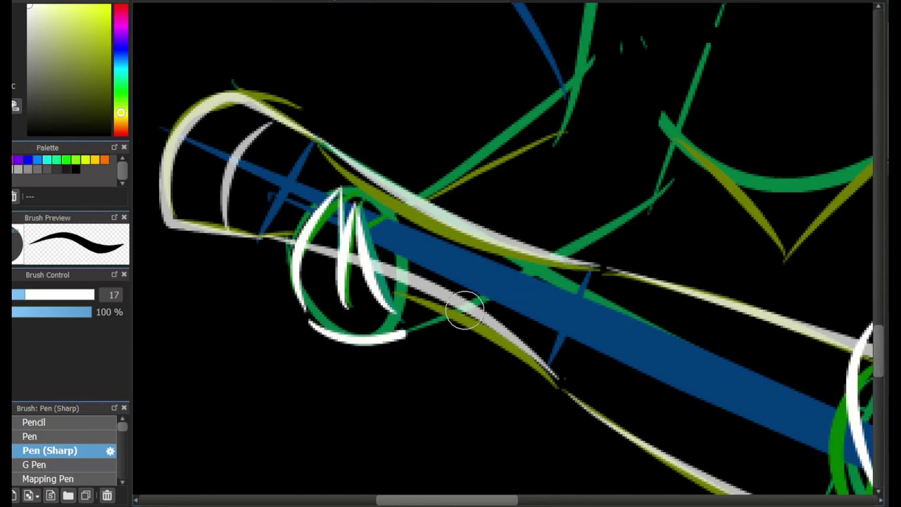
# Ink the inner edge of the right-hand leg down to its foot and the lower edge of the left-hand leg.
pyautogui.scroll(3, 528, 195)
pyautogui.moveTo(597, 156)
pyautogui.mouseDown()
pyautogui.moveTo(637, 244)
pyautogui.moveTo(661, 340)
pyautogui.mouseUp()
pyautogui.hotkey('ctrl', 'z')
pyautogui.moveTo(549, 420); pyautogui.dragTo(664, 312)
pyautogui.hotkey('ctrl', 'z')
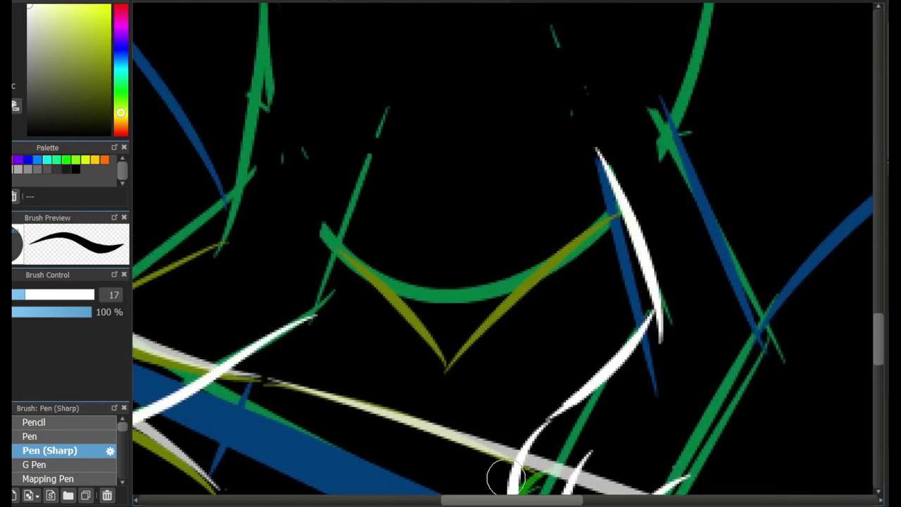
pyautogui.scroll(-2, 505, 477)
pyautogui.moveTo(305, 313); pyautogui.dragTo(471, 235)
pyautogui.hotkey('ctrl', 'z')
# Ink the left side of the body below the ruff and the left-hand leg's upper edge down to the branch.
pyautogui.scroll(4, 479, 70)
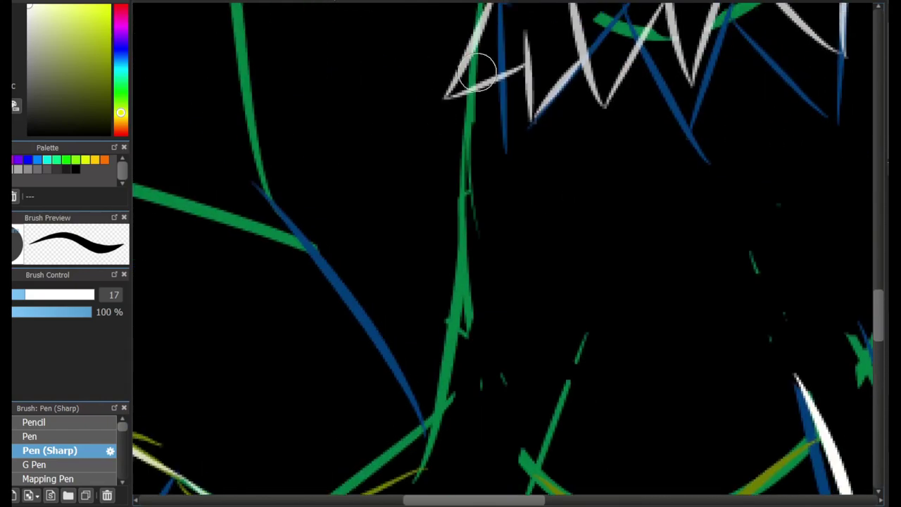
pyautogui.hotkey('ctrl', 'z')
pyautogui.moveTo(478, 71)
pyautogui.mouseDown()
pyautogui.moveTo(458, 309)
pyautogui.moveTo(423, 472)
pyautogui.mouseUp()
pyautogui.scroll(3, 647, 219)
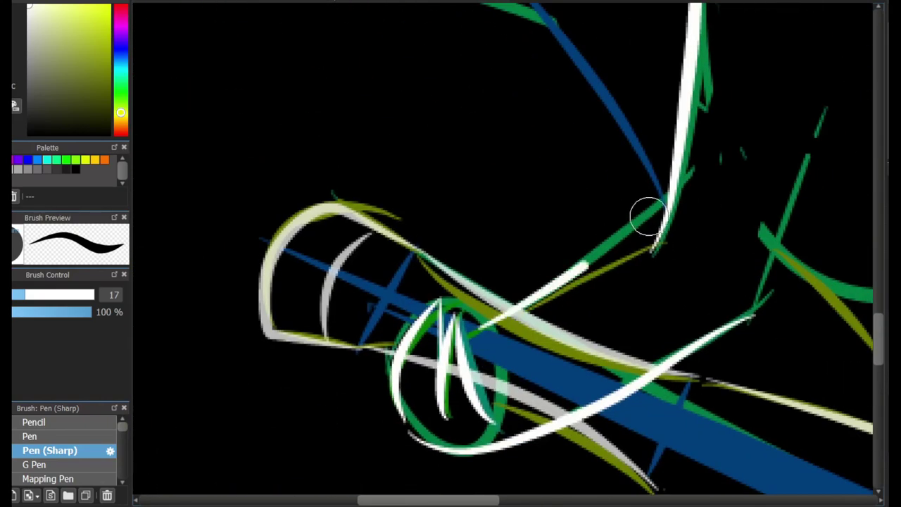
pyautogui.hotkey('ctrl', 'z')
pyautogui.moveTo(492, 323); pyautogui.dragTo(647, 215)
# Erase the left-hand leg line inside the branch and the branch outline that crosses the toes of the left-hand foot.
pyautogui.press(']')
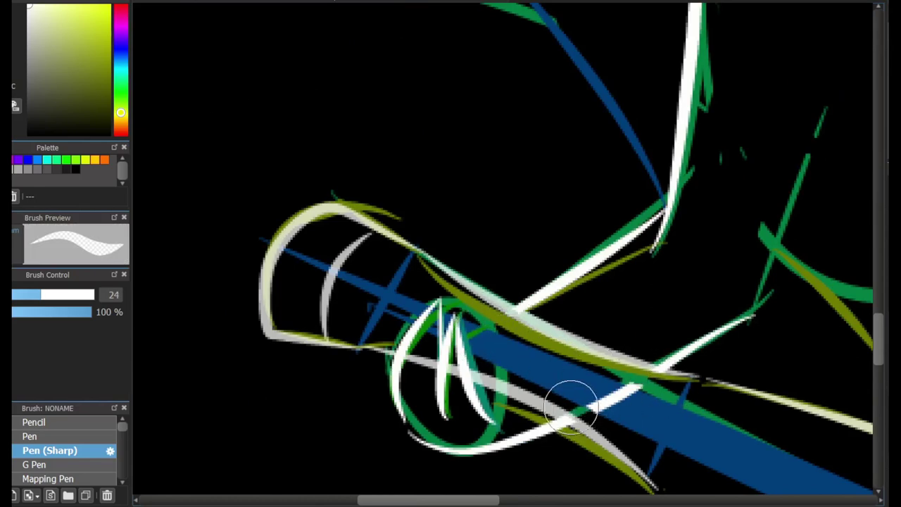
pyautogui.hotkey('ctrl', 'z')
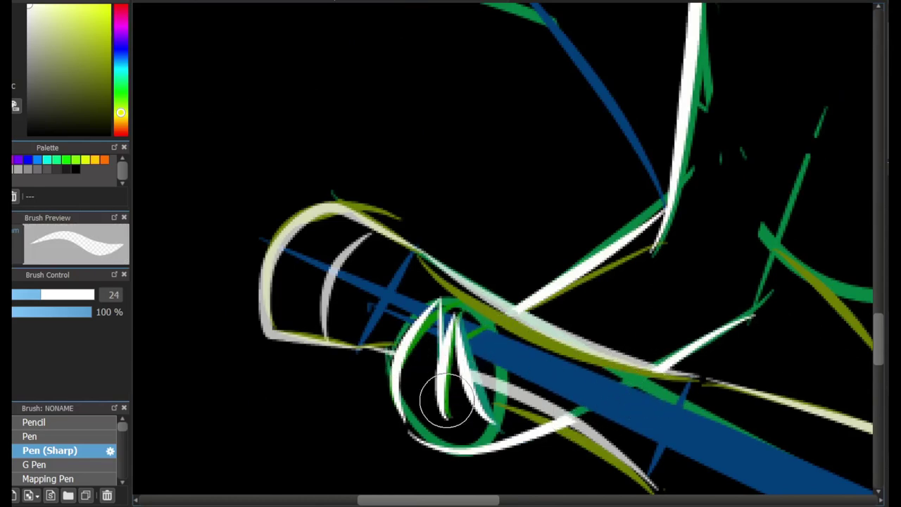
pyautogui.press('[')
# Erase the branch's upper outline where it passes through the right-hand foot.
pyautogui.scroll(-4, 386, 429)
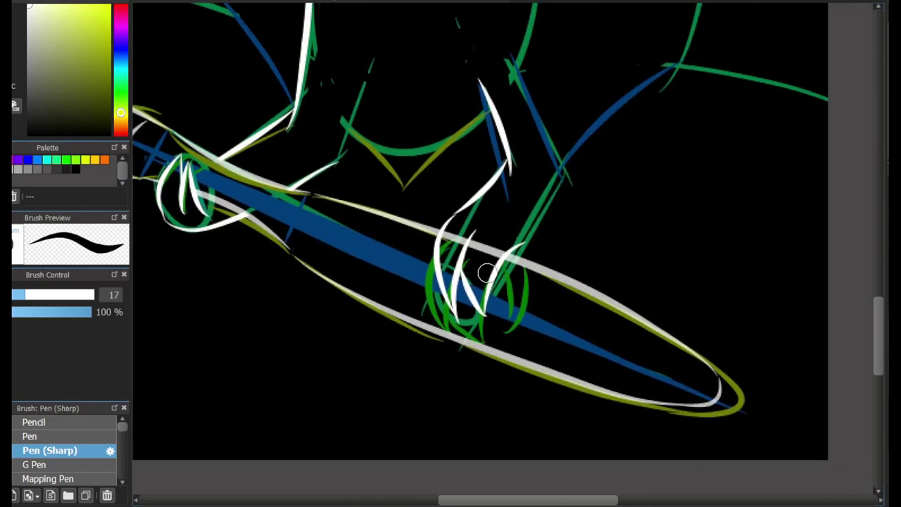
pyautogui.scroll(3, 486, 273)
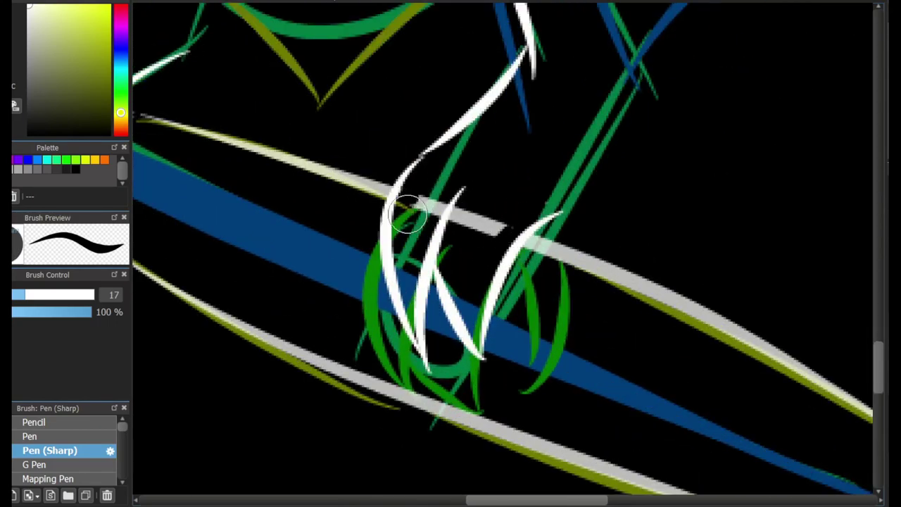
pyautogui.moveTo(408, 218)
pyautogui.mouseDown()
pyautogui.moveTo(488, 217)
pyautogui.moveTo(464, 224)
pyautogui.mouseUp()
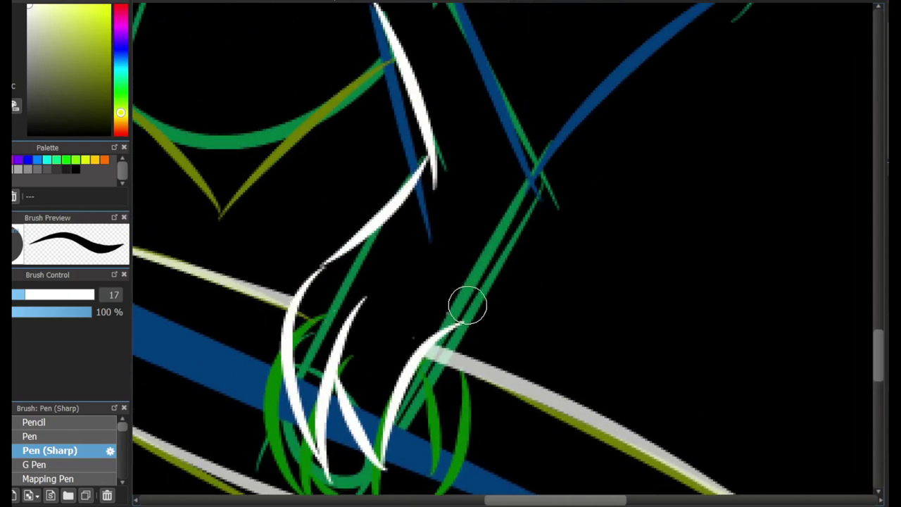
# Ink the right side of the body from the ruff to the right-hand knee, plus the inner edge of the left-hand thigh.
pyautogui.scroll(-5, 814, 167)
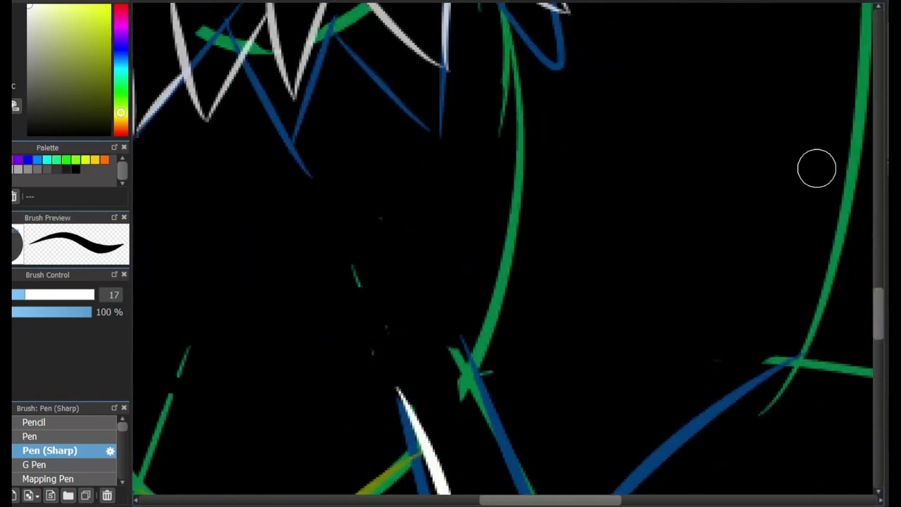
pyautogui.moveTo(519, 109)
pyautogui.mouseDown()
pyautogui.moveTo(491, 290)
pyautogui.moveTo(539, 421)
pyautogui.mouseUp()
pyautogui.hotkey('ctrl', 'z')
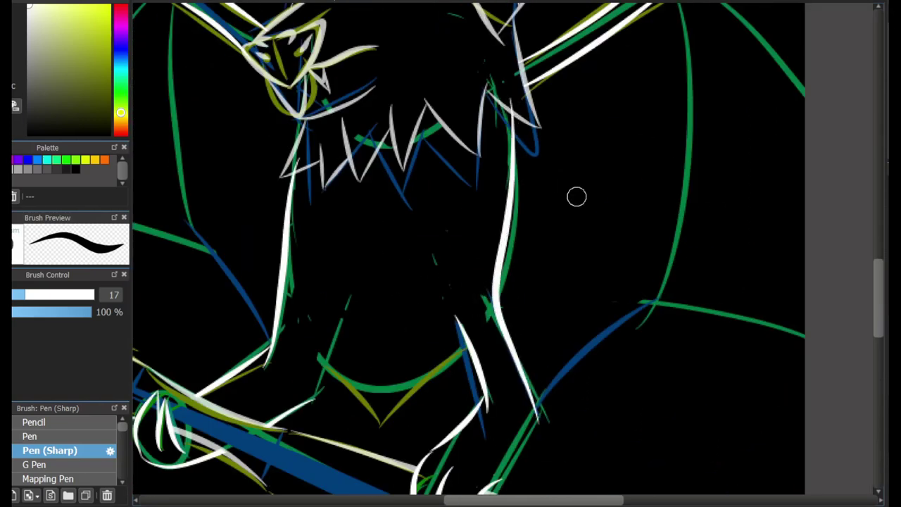
pyautogui.scroll(3, 484, 191)
pyautogui.moveTo(454, 159); pyautogui.dragTo(413, 304)
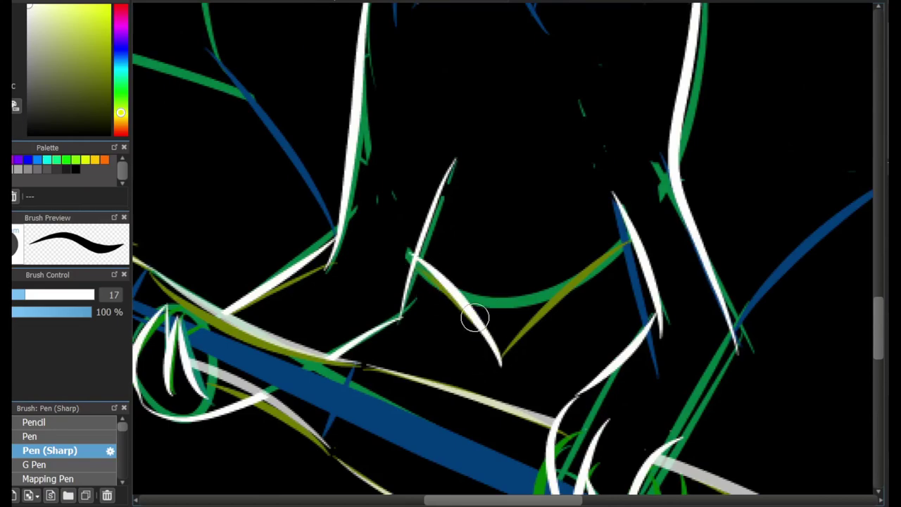
# Ink the outer edge of the right-hand lower leg from the knee down to the foot.
pyautogui.scroll(-5, 771, 268)
pyautogui.scroll(-2, 772, 268)
pyautogui.moveTo(739, 149); pyautogui.dragTo(674, 282)
pyautogui.hotkey('ctrl', 'z')
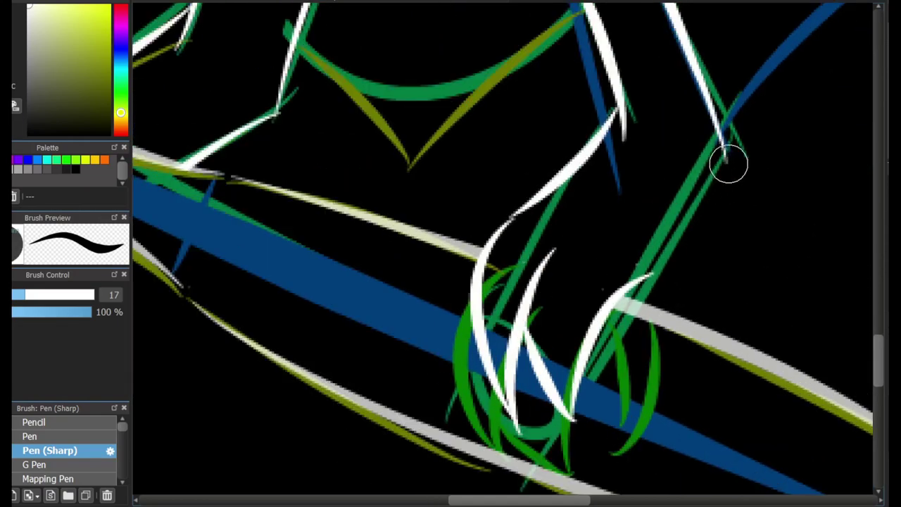
pyautogui.hotkey('ctrl', 'z')
pyautogui.moveTo(728, 162)
pyautogui.mouseDown()
pyautogui.moveTo(648, 308)
pyautogui.moveTo(659, 310)
pyautogui.mouseUp()
pyautogui.scroll(-1, 669, 296)
# Ink the rounded rear toe of the left-hand foot gripping over the upper edge of the baseball bat.
pyautogui.scroll(6, 402, 312)
pyautogui.hscroll(-11, 402, 311)
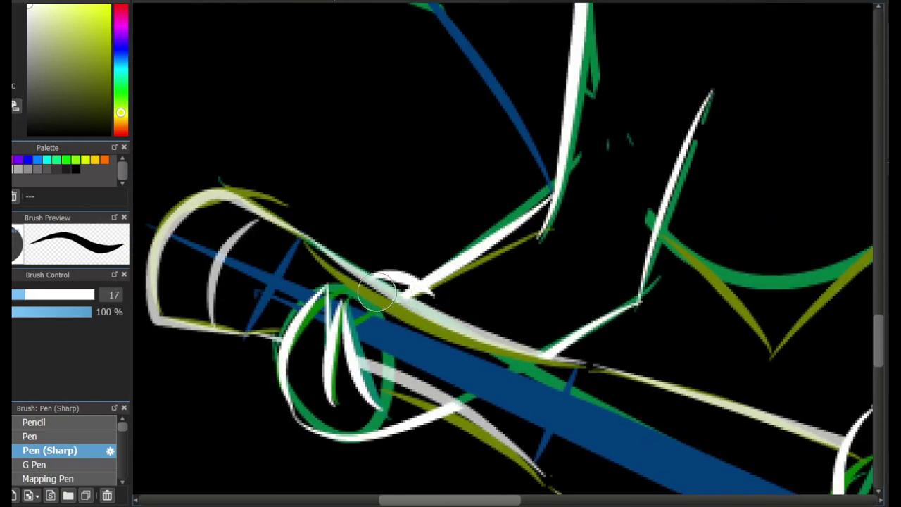
pyautogui.moveTo(362, 298); pyautogui.dragTo(410, 298)
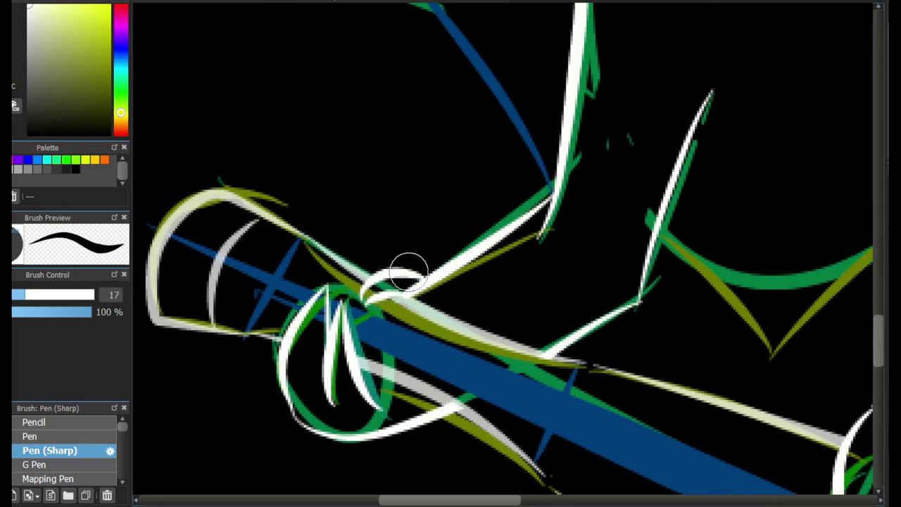
pyautogui.scroll(1, 316, 278)
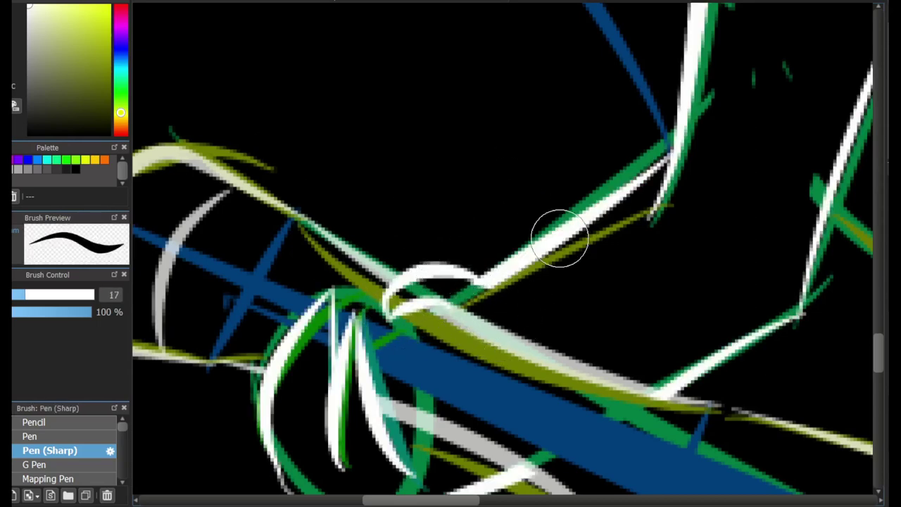
pyautogui.scroll(-2, 559, 237)
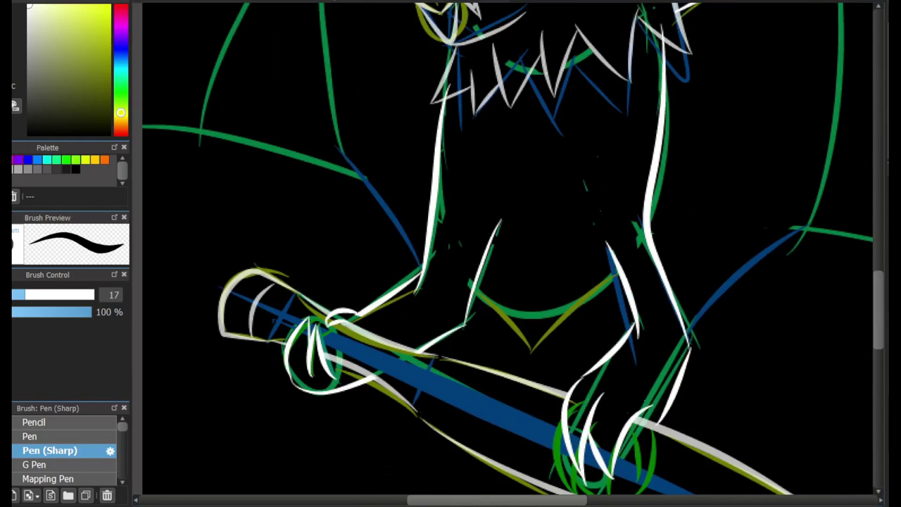
# Ink the lower membrane edge from the left-hand wing across the legs to a central V and out to the right-hand wing.
pyautogui.scroll(-2, 681, 334)
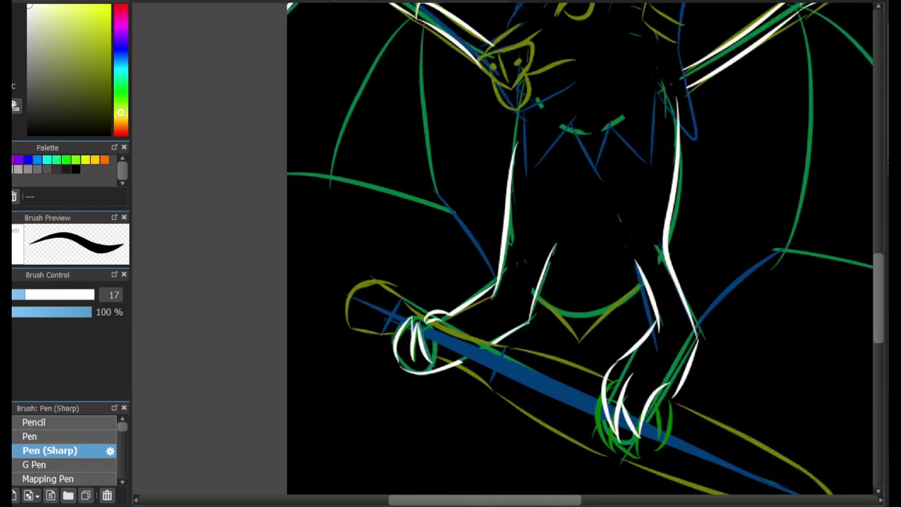
pyautogui.scroll(3, 597, 330)
pyautogui.scroll(-3, 500, 278)
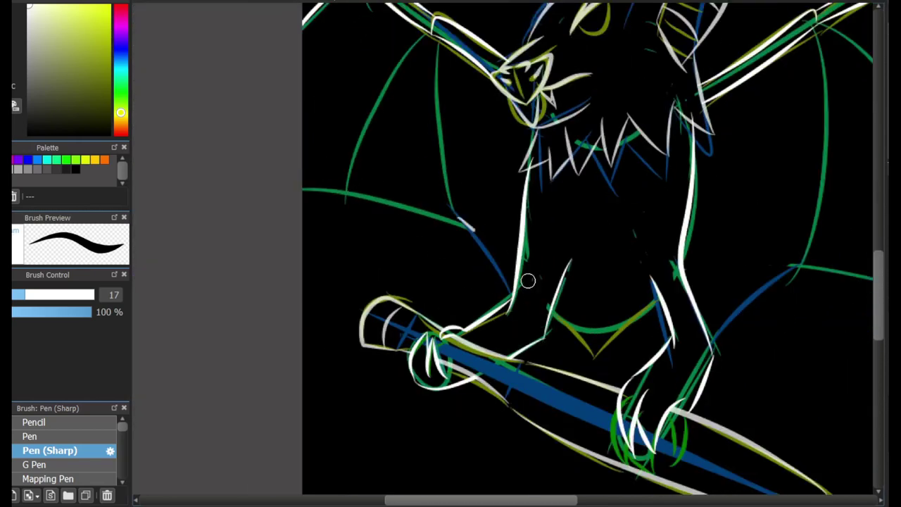
pyautogui.moveTo(591, 356)
pyautogui.mouseDown()
pyautogui.moveTo(457, 224)
pyautogui.moveTo(732, 275)
pyautogui.mouseUp()
pyautogui.scroll(3, 659, 347)
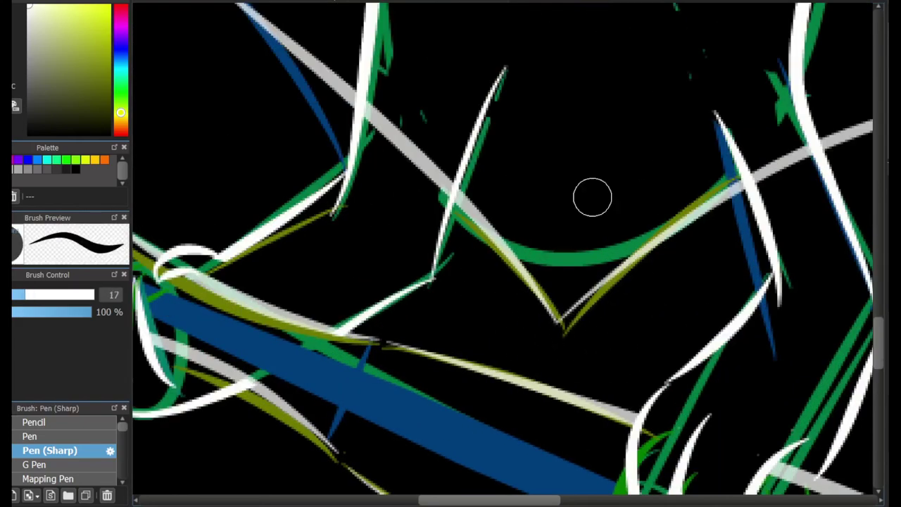
pyautogui.scroll(-3, 591, 195)
# Ink the two curved finger ribs running down and outward from the joint of the right-hand wing.
pyautogui.moveTo(646, 67); pyautogui.dragTo(636, 371)
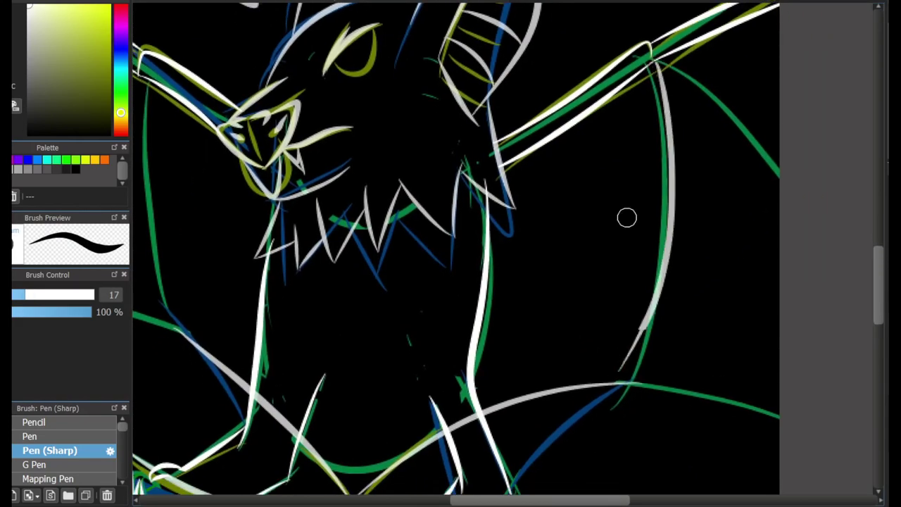
pyautogui.hotkey('ctrl', 'z')
pyautogui.moveTo(653, 60); pyautogui.dragTo(655, 310)
pyautogui.hotkey('ctrl', 'z')
pyautogui.moveTo(655, 83); pyautogui.dragTo(635, 376)
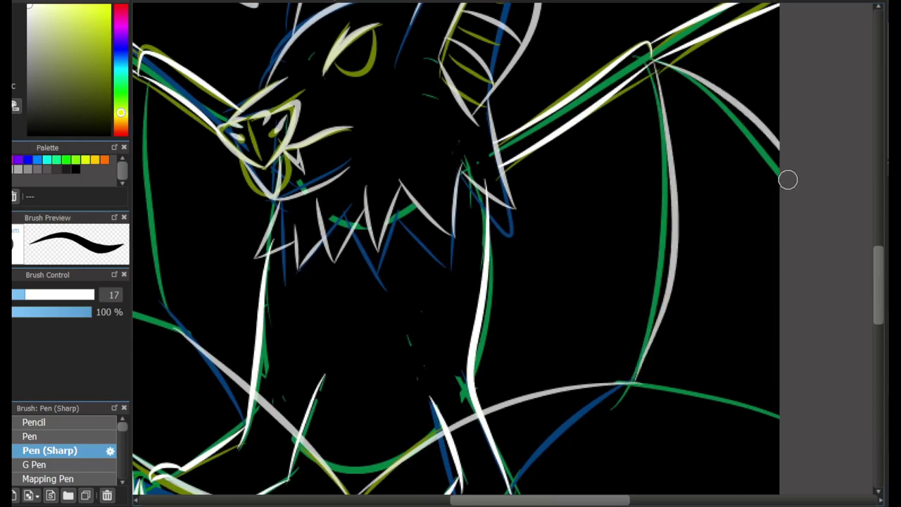
# Ink the two curved finger ribs fanning down from the joint of the left-hand wing.
pyautogui.moveTo(328, 122); pyautogui.dragTo(547, 171)
pyautogui.moveTo(360, 124); pyautogui.dragTo(380, 316)
pyautogui.hotkey('ctrl', 'z')
pyautogui.moveTo(349, 127)
pyautogui.mouseDown()
pyautogui.moveTo(238, 351)
pyautogui.moveTo(247, 329)
pyautogui.mouseUp()
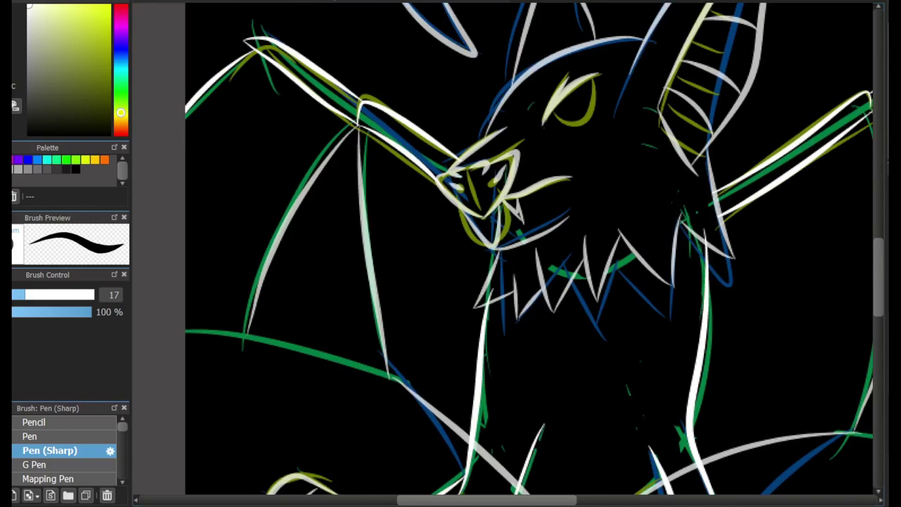
# Erase the membrane line where it crosses the two legs, using an eraser size of 24.
pyautogui.scroll(-5, 489, 319)
pyautogui.scroll(5, 488, 318)
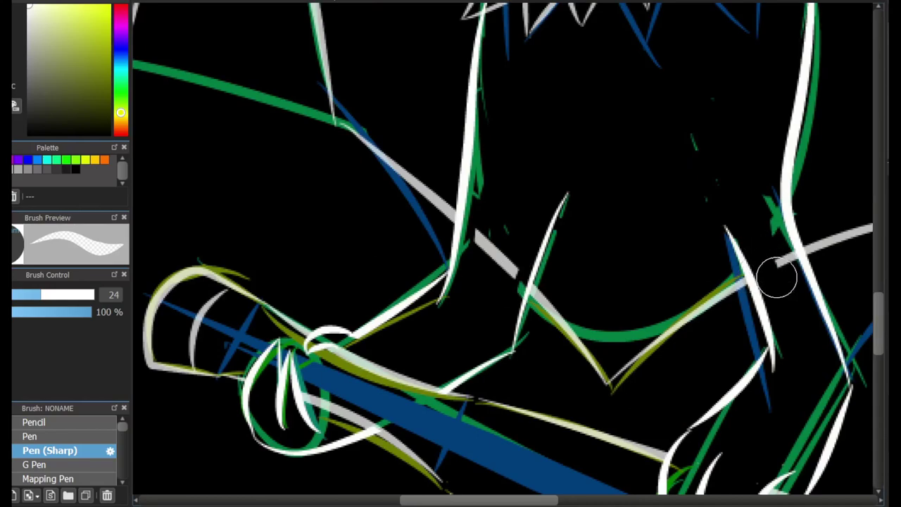
pyautogui.scroll(-5, 512, 276)
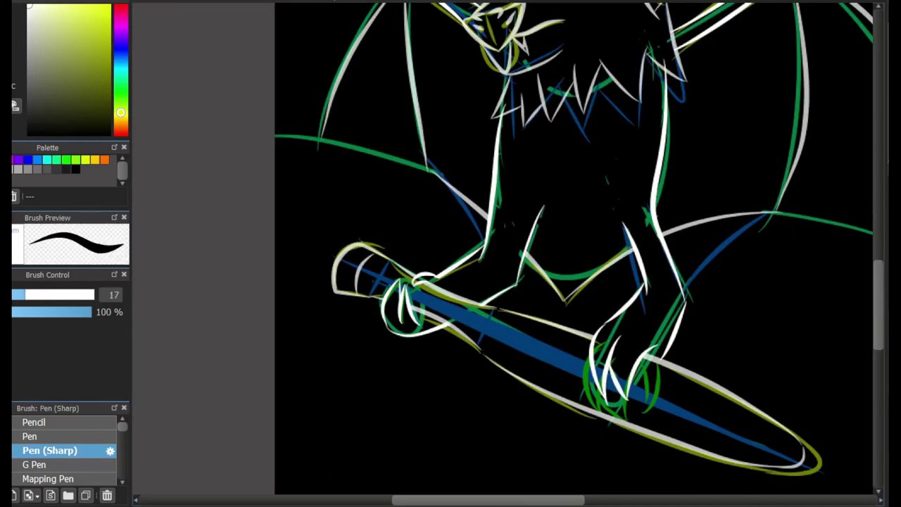
pyautogui.scroll(4, 531, 446)
# Ink the scalloped lower edges of the left-hand wing and the outer lower edge of the right-hand wing.
pyautogui.scroll(-5, 422, 429)
pyautogui.scroll(5, 316, 316)
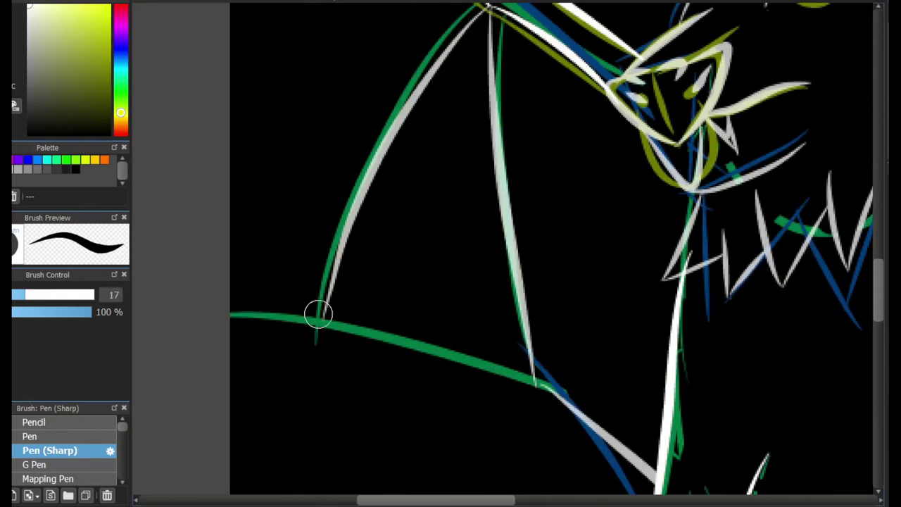
pyautogui.moveTo(211, 237)
pyautogui.mouseDown()
pyautogui.moveTo(320, 313)
pyautogui.moveTo(496, 342)
pyautogui.moveTo(539, 386)
pyautogui.mouseUp()
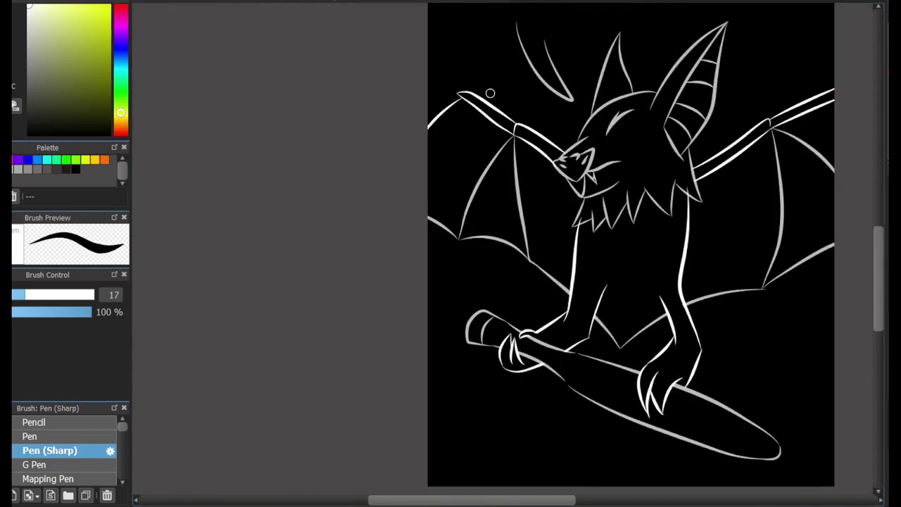
# Add a short joint line across the upper tip of the left-hand wing arm.
pyautogui.scroll(5, 490, 93)
pyautogui.moveTo(484, 112); pyautogui.dragTo(466, 149)
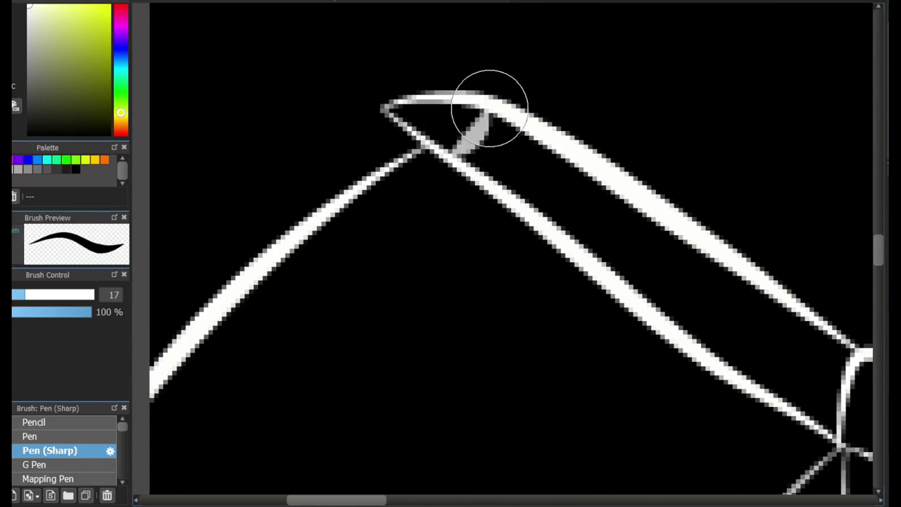
pyautogui.hotkey('ctrl', 'z')
pyautogui.moveTo(510, 124); pyautogui.dragTo(484, 169)
pyautogui.scroll(-8, 478, 161)
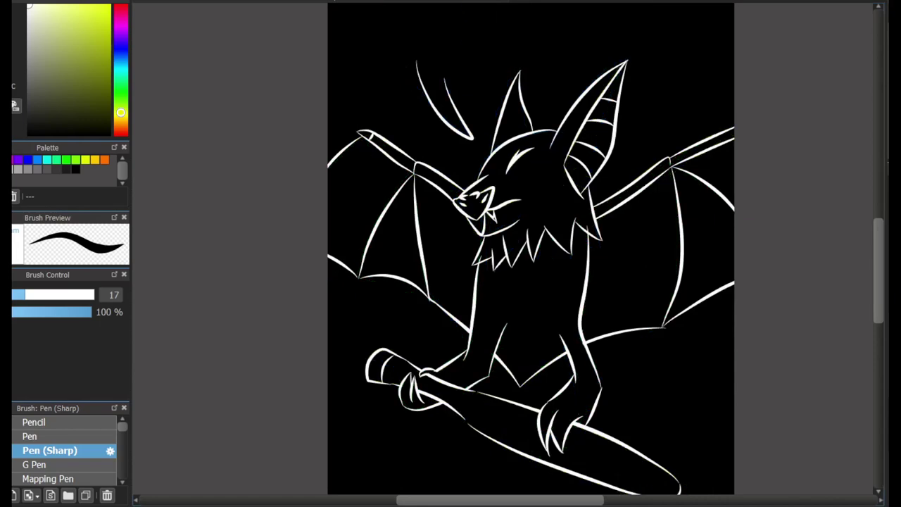
# Draw the lower curve of the eye and its pupil in red over the sketch.
pyautogui.scroll(5, 477, 143)
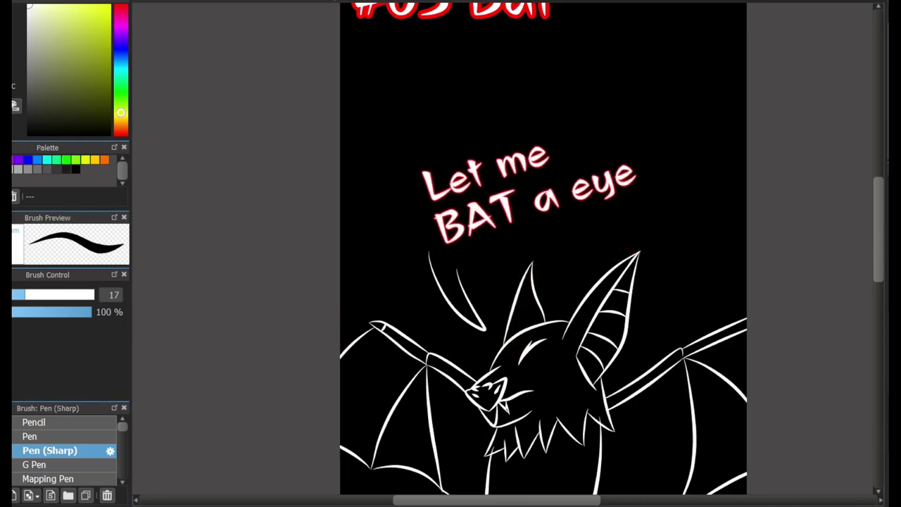
pyautogui.scroll(3, 541, 254)
pyautogui.scroll(-5, 503, 254)
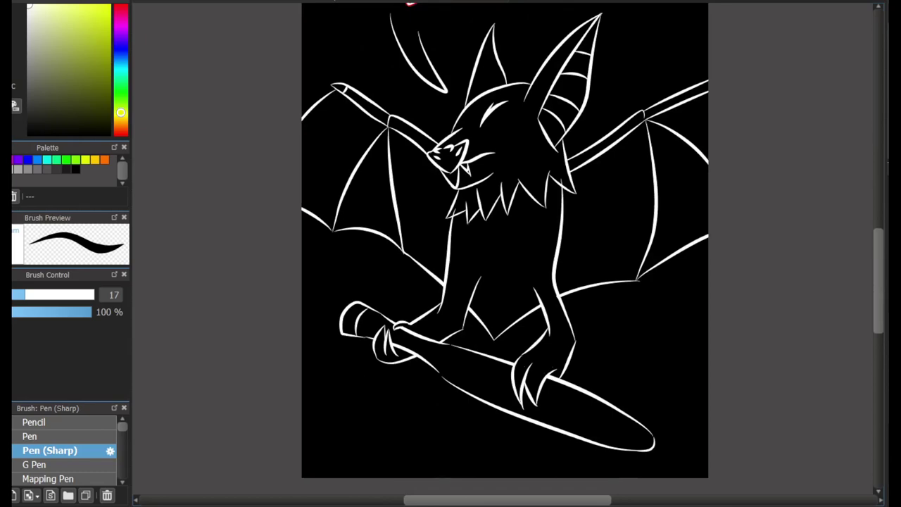
pyautogui.scroll(5, 563, 163)
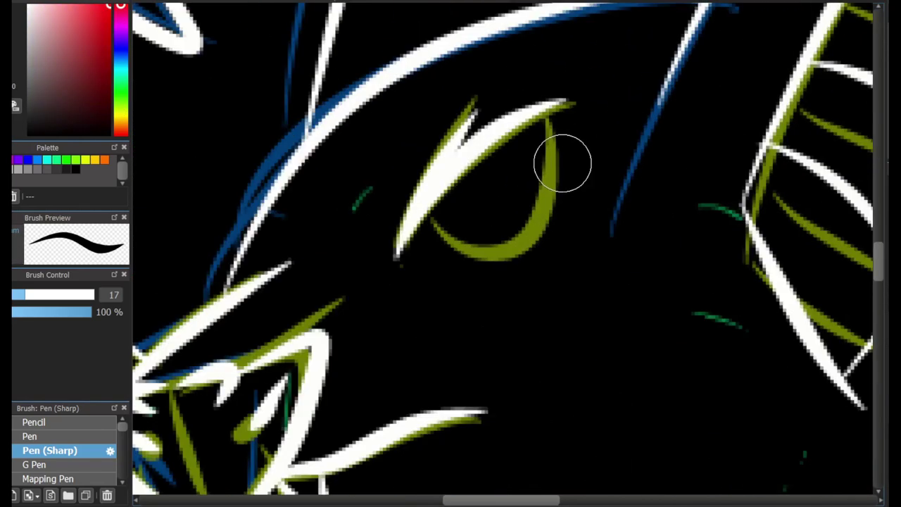
pyautogui.moveTo(415, 239)
pyautogui.mouseDown()
pyautogui.moveTo(428, 256)
pyautogui.moveTo(541, 154)
pyautogui.mouseUp()
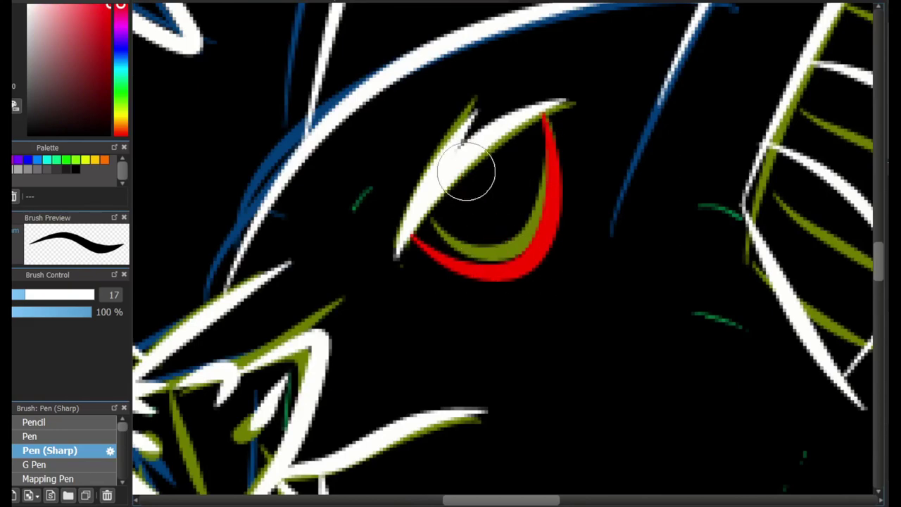
# Draw a wavy red splatter along the lower edge of the baseball bat's thick end with a drip below it.
pyautogui.scroll(-5, 485, 165)
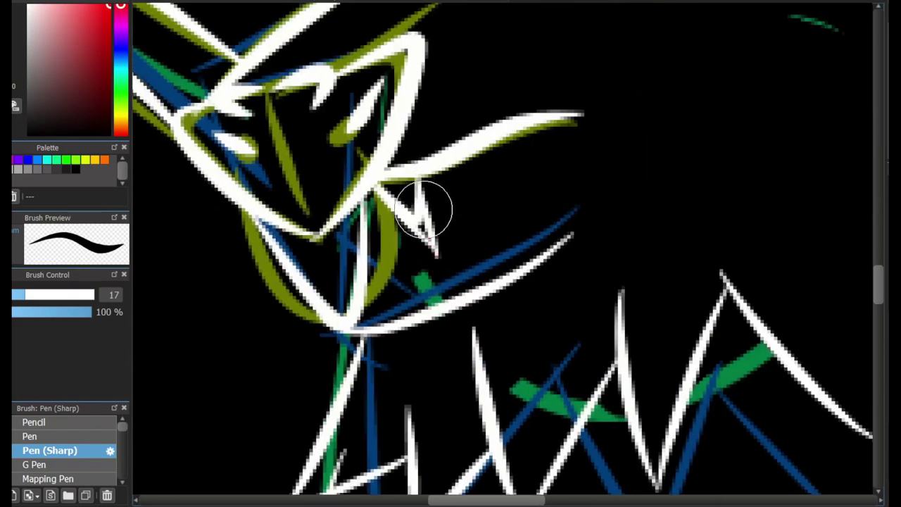
pyautogui.scroll(5, 392, 295)
pyautogui.moveTo(321, 326)
pyautogui.mouseDown()
pyautogui.moveTo(394, 259)
pyautogui.moveTo(733, 406)
pyautogui.moveTo(671, 334)
pyautogui.mouseUp()
pyautogui.moveTo(750, 331); pyautogui.dragTo(619, 331)
pyautogui.moveTo(523, 345); pyautogui.dragTo(527, 412)
pyautogui.click(522, 414)
# Draw two curved red scratch marks across the middle of the baseball bat, making the second one longer.
pyautogui.scroll(3, 527, 413)
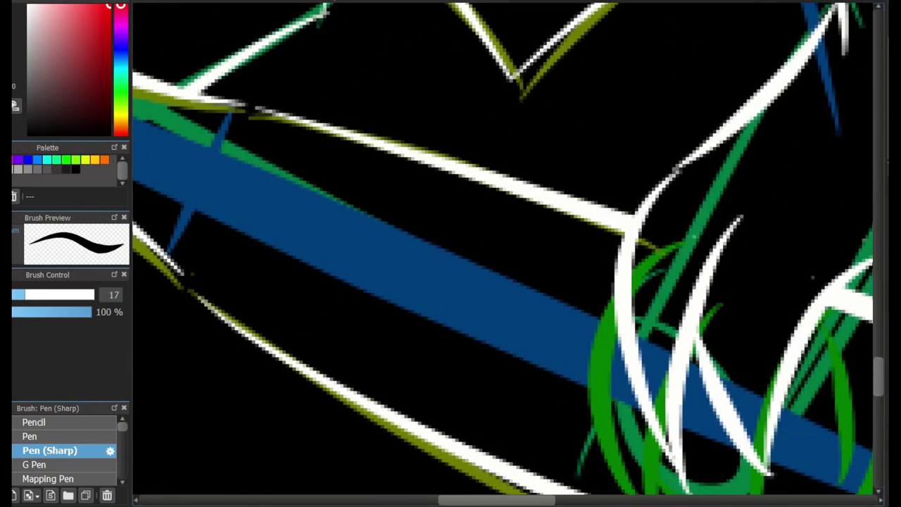
pyautogui.moveTo(352, 170); pyautogui.dragTo(308, 311)
pyautogui.moveTo(414, 196)
pyautogui.mouseDown()
pyautogui.moveTo(375, 279)
pyautogui.moveTo(387, 335)
pyautogui.mouseUp()
pyautogui.moveTo(458, 211); pyautogui.dragTo(442, 331)
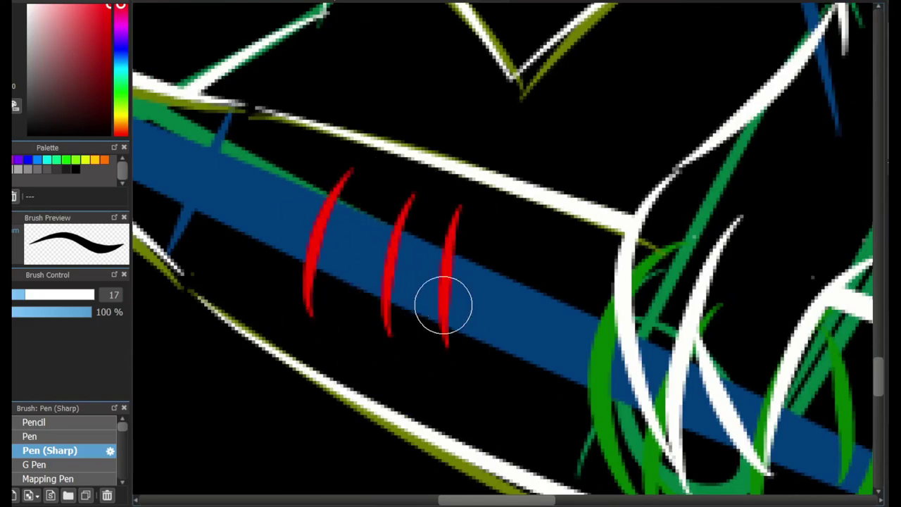
pyautogui.hotkey('ctrl', 'z')
pyautogui.moveTo(383, 184); pyautogui.dragTo(348, 309)
pyautogui.hotkey('ctrl', 'z')
pyautogui.moveTo(484, 197)
pyautogui.mouseDown()
pyautogui.moveTo(458, 335)
pyautogui.moveTo(458, 267)
pyautogui.mouseUp()
pyautogui.hotkey('ctrl', 'z')
pyautogui.hotkey('ctrl', 'z')
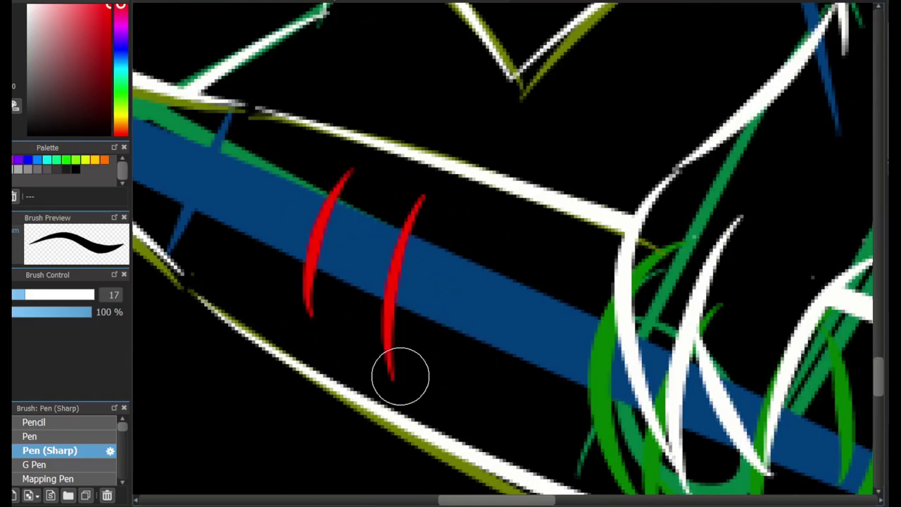
pyautogui.moveTo(399, 374); pyautogui.dragTo(598, 493)
pyautogui.scroll(-4, 710, 227)
pyautogui.scroll(4, 710, 228)
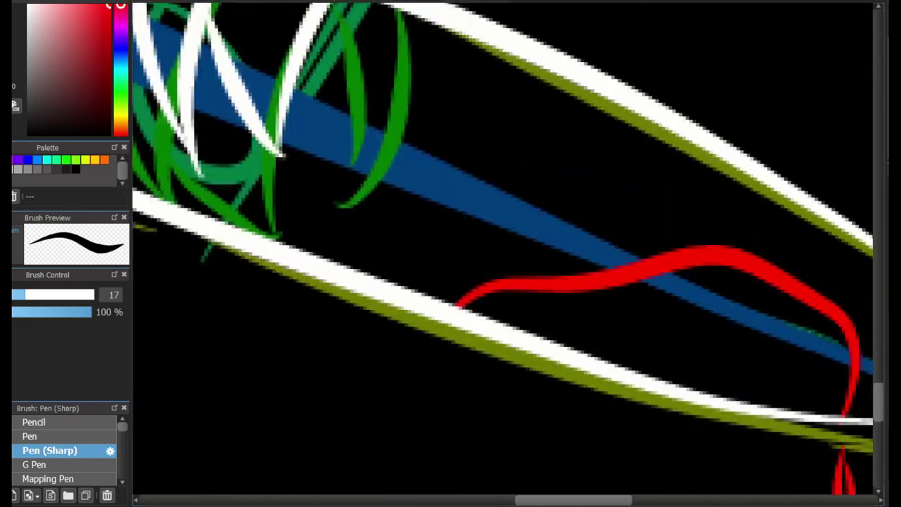
pyautogui.moveTo(485, 281)
pyautogui.mouseDown()
pyautogui.moveTo(503, 293)
pyautogui.moveTo(599, 288)
pyautogui.moveTo(625, 272)
pyautogui.mouseUp()
pyautogui.hotkey('ctrl', 'z')
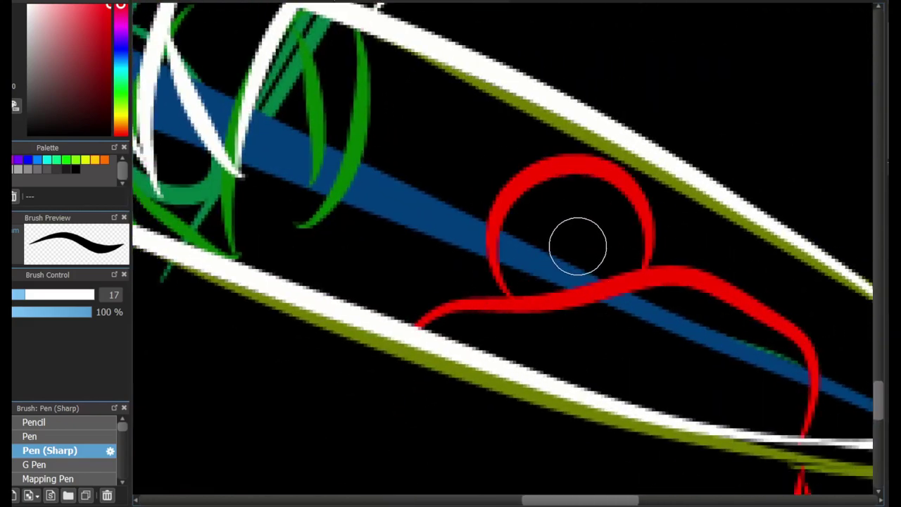
pyautogui.click(576, 240)
pyautogui.hotkey('ctrl', 'z')
pyautogui.hotkey('ctrl', 'z')
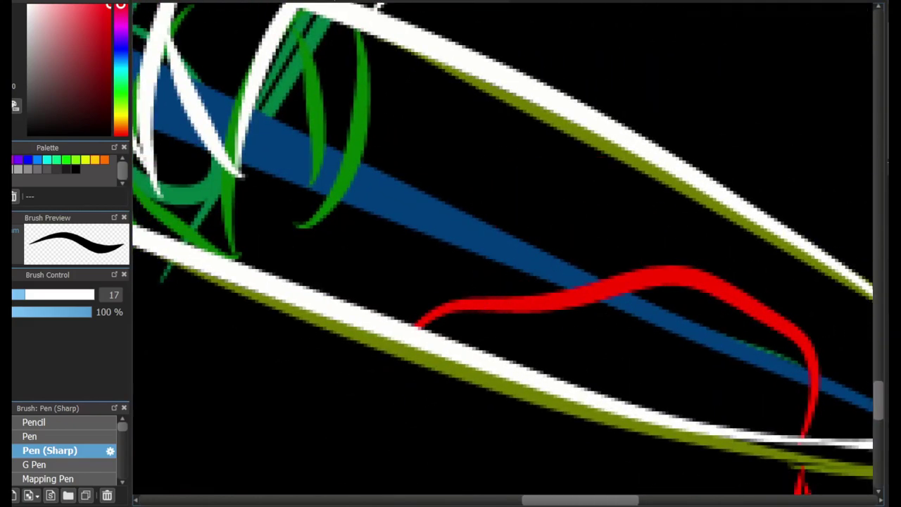
# Draw a white eyeball arc with a small dot in its centre, resting on the red splatter.
pyautogui.press('x')
pyautogui.moveTo(513, 201)
pyautogui.mouseDown()
pyautogui.moveTo(535, 281)
pyautogui.moveTo(502, 291)
pyautogui.moveTo(499, 211)
pyautogui.mouseUp()
pyautogui.hotkey('ctrl', 'z')
pyautogui.click(564, 249)
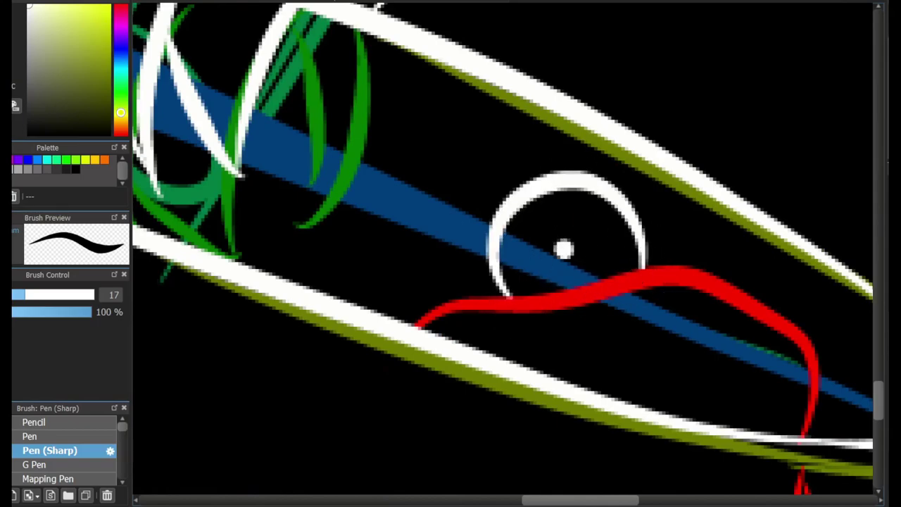
# Add a white curved band across the baseball bat and thin white motion lines beside both wings.
pyautogui.hscroll(-10, 633, 282)
pyautogui.scroll(3, 634, 281)
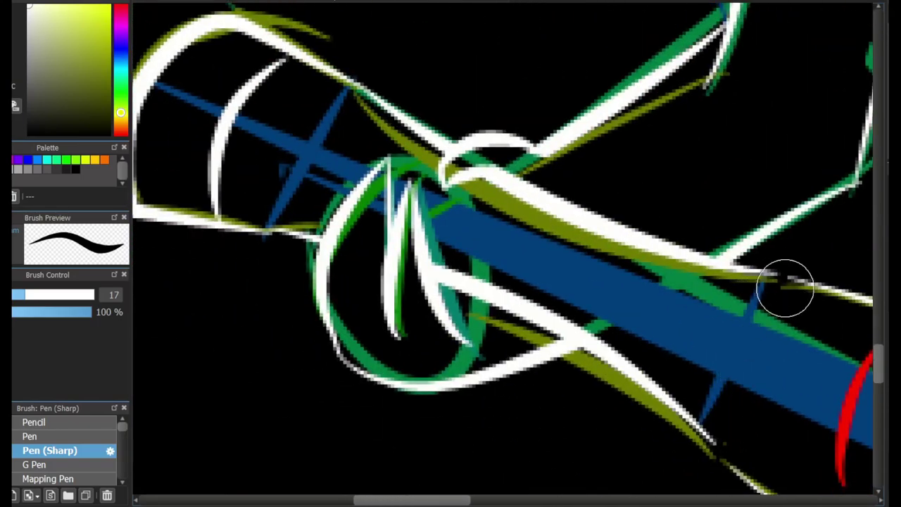
pyautogui.scroll(5, 764, 282)
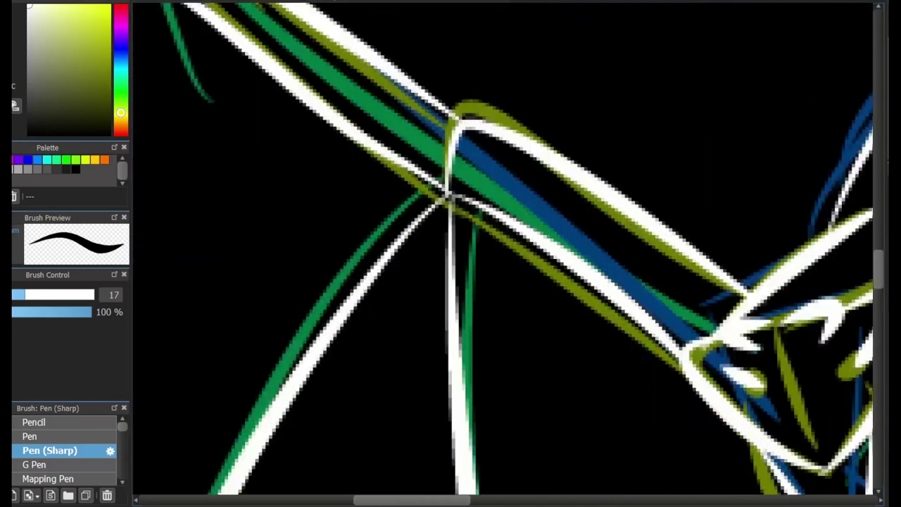
pyautogui.scroll(-6, 589, 237)
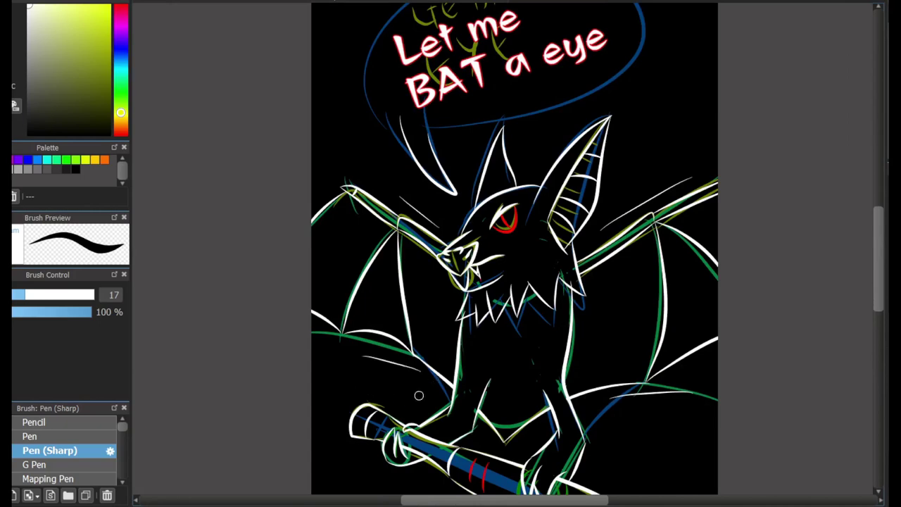
# Draw the white oval outline of the speech bubble around the lettering, leaving it open at the tail.
pyautogui.scroll(4, 392, 407)
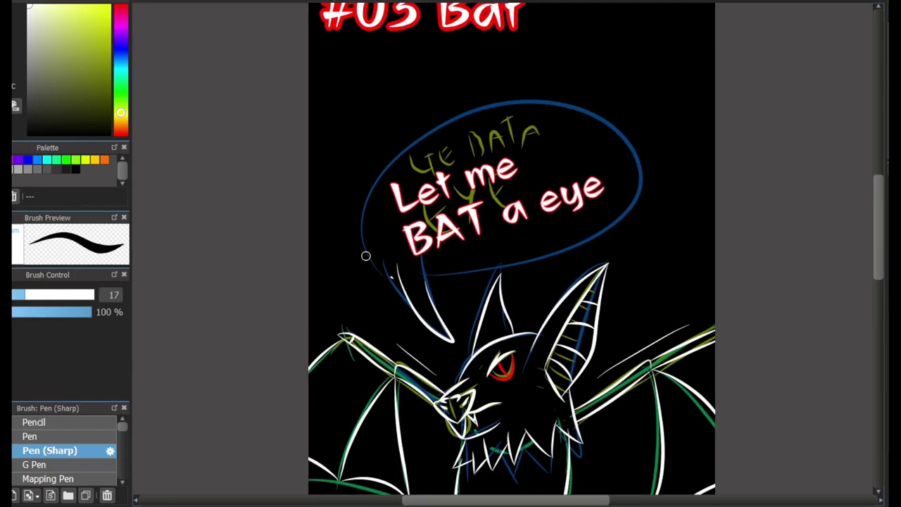
pyautogui.moveTo(434, 280)
pyautogui.mouseDown()
pyautogui.moveTo(370, 171)
pyautogui.moveTo(427, 288)
pyautogui.mouseUp()
pyautogui.scroll(-5, 514, 253)
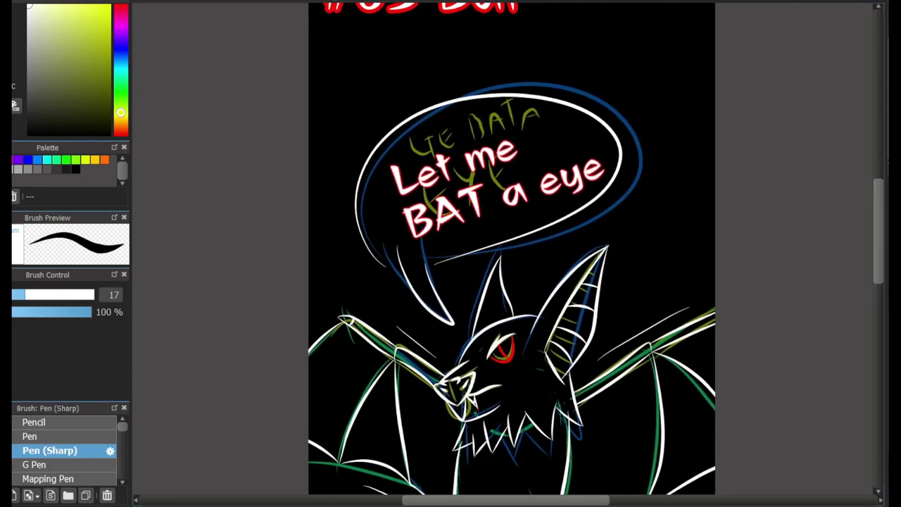
# Hide the coloured rough sketch and check the white line art from the head down to the baseball bat for stray lines.
pyautogui.scroll(2, 532, 399)
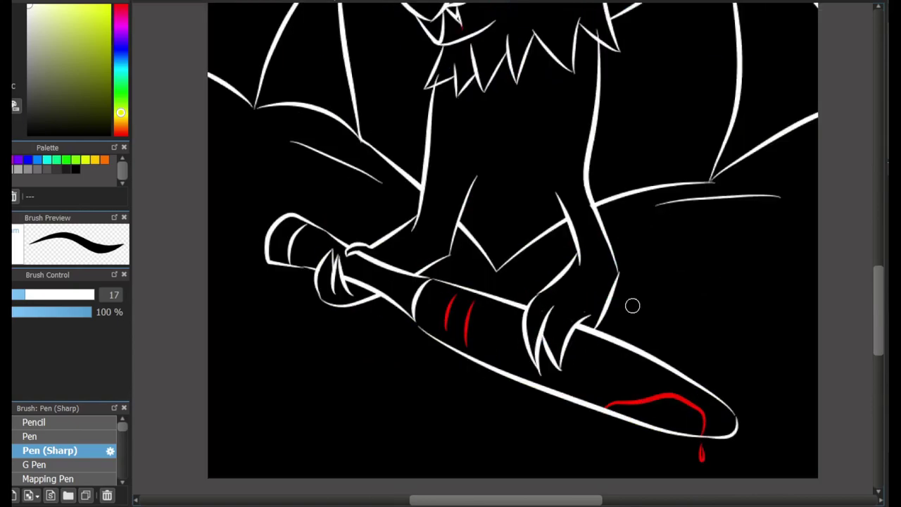
pyautogui.scroll(5, 632, 305)
pyautogui.scroll(-5, 631, 305)
pyautogui.scroll(5, 441, 254)
pyautogui.scroll(-8, 563, 254)
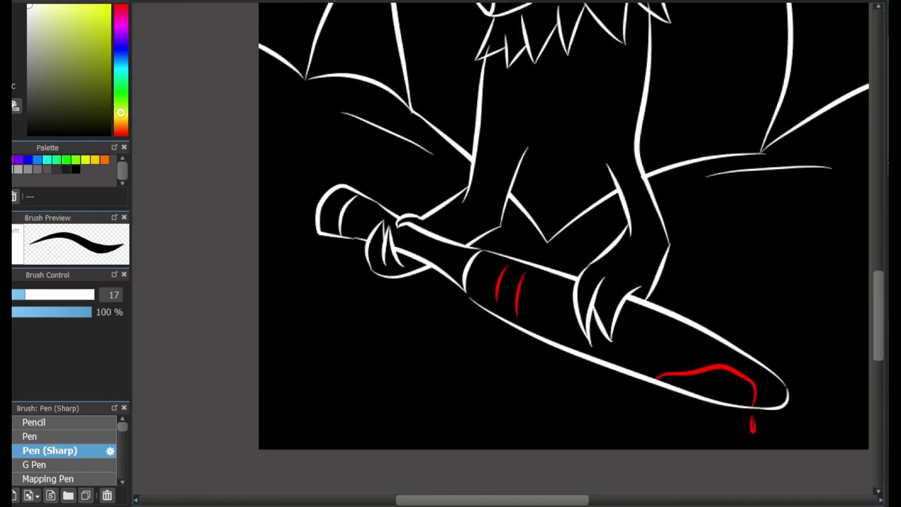
pyautogui.scroll(-3, 583, 217)
pyautogui.scroll(3, 583, 217)
pyautogui.scroll(-3, 583, 217)
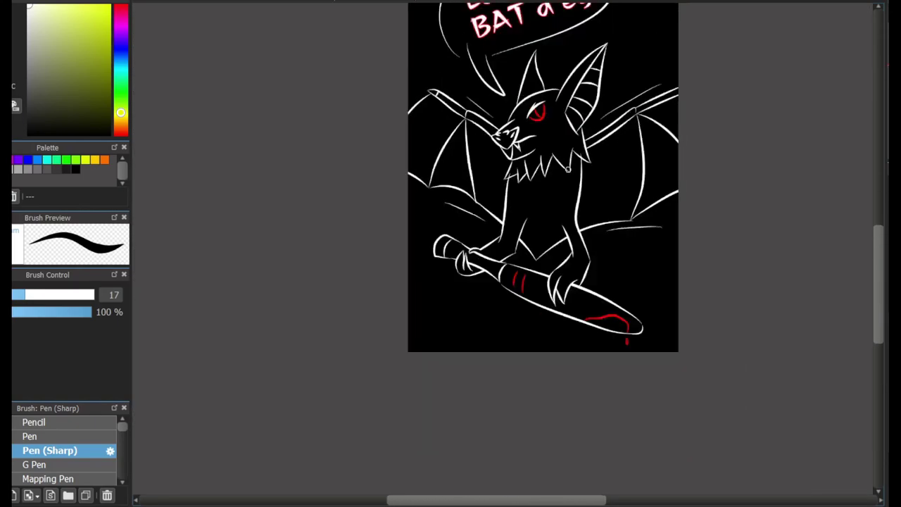
pyautogui.scroll(3, 582, 217)
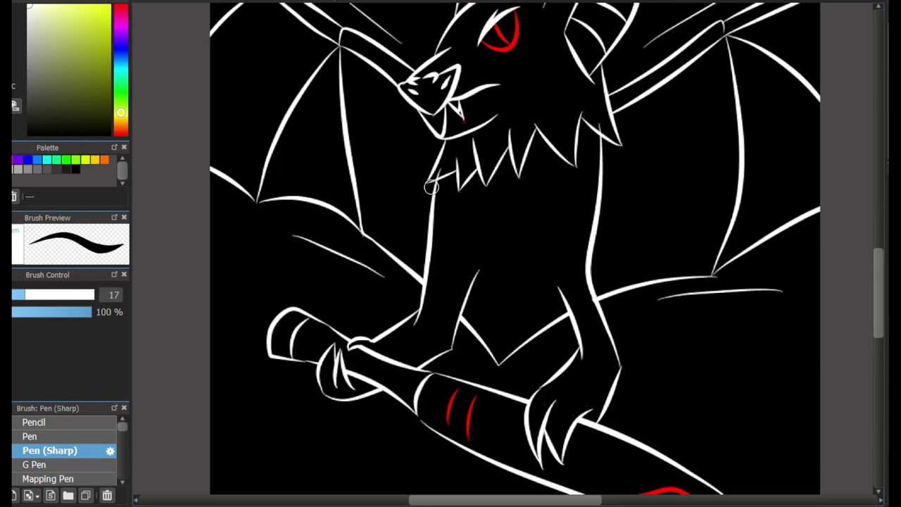
# Erase the body line's stray end above the neck fur and touch up the body outline beside the left wing.
pyautogui.scroll(2, 408, 148)
pyautogui.scroll(2, 503, 204)
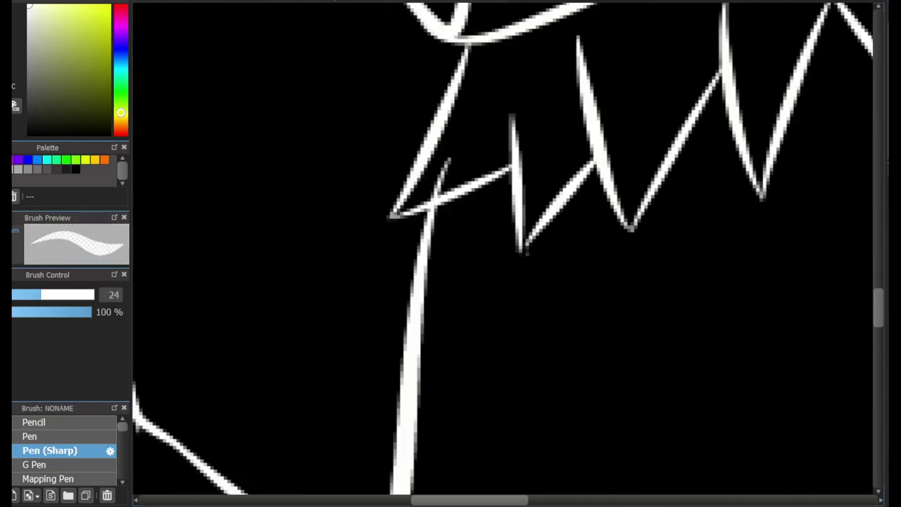
pyautogui.hotkey('ctrl', 'z')
pyautogui.scroll(-3, 547, 249)
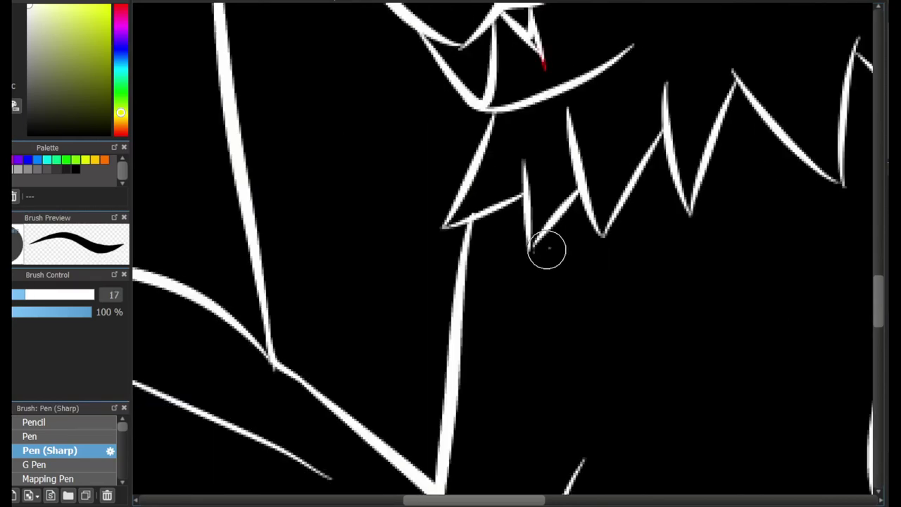
pyautogui.moveTo(556, 283); pyautogui.dragTo(608, 290)
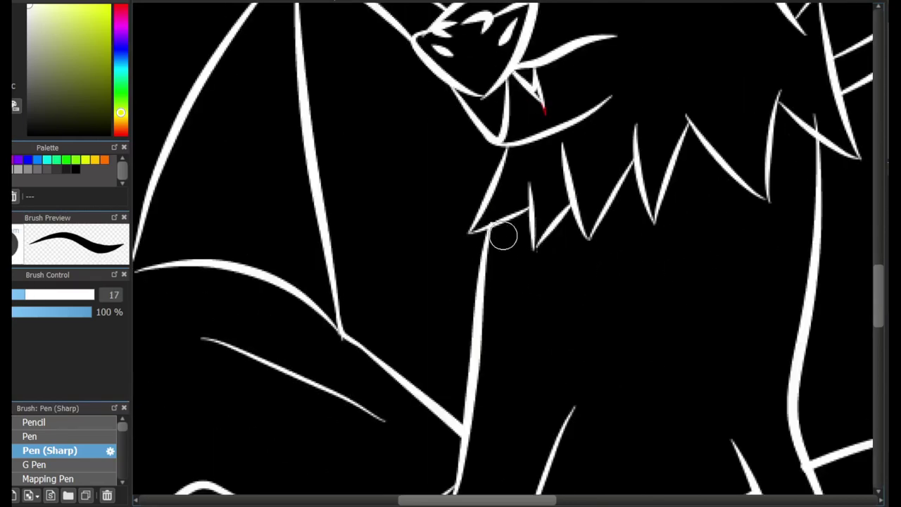
pyautogui.scroll(2, 502, 235)
pyautogui.scroll(-3, 468, 221)
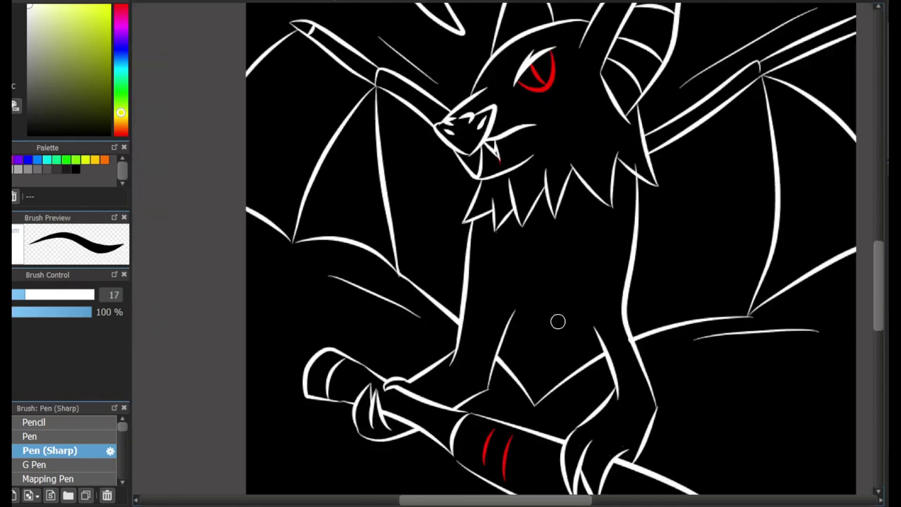
pyautogui.scroll(3, 506, 222)
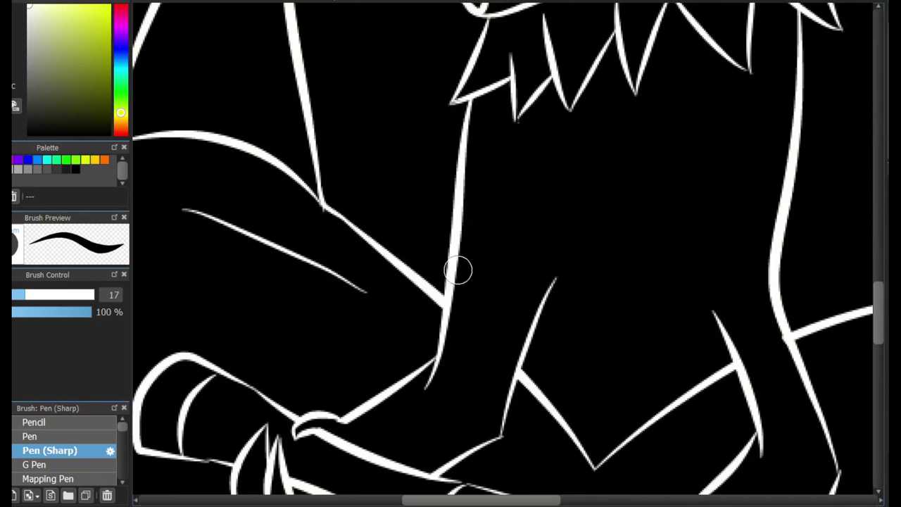
pyautogui.moveTo(563, 309); pyautogui.dragTo(678, 347)
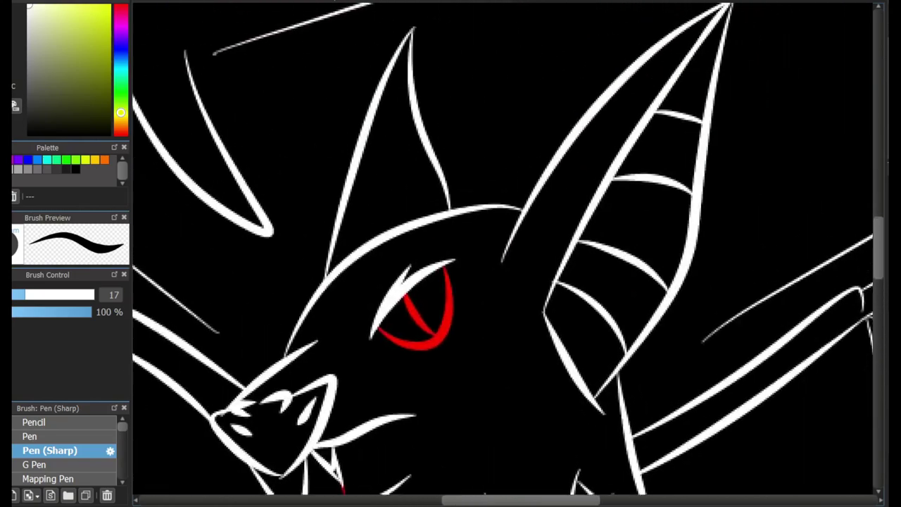
# Draw a white ear tag with a round stud near the large ear's tip and erase the ear edge crossing the tag.
pyautogui.scroll(-2, 595, 118)
pyautogui.scroll(3, 596, 118)
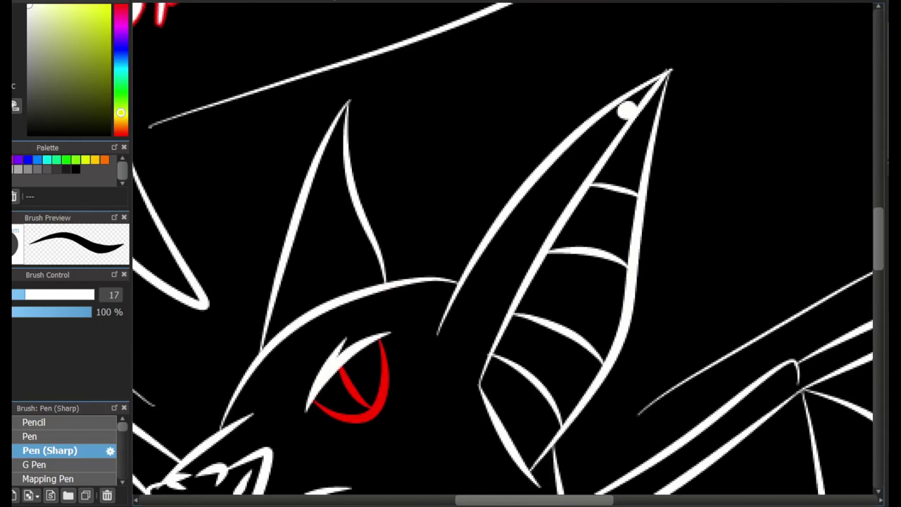
pyautogui.moveTo(686, 106); pyautogui.dragTo(636, 111)
pyautogui.moveTo(638, 113); pyautogui.dragTo(672, 149)
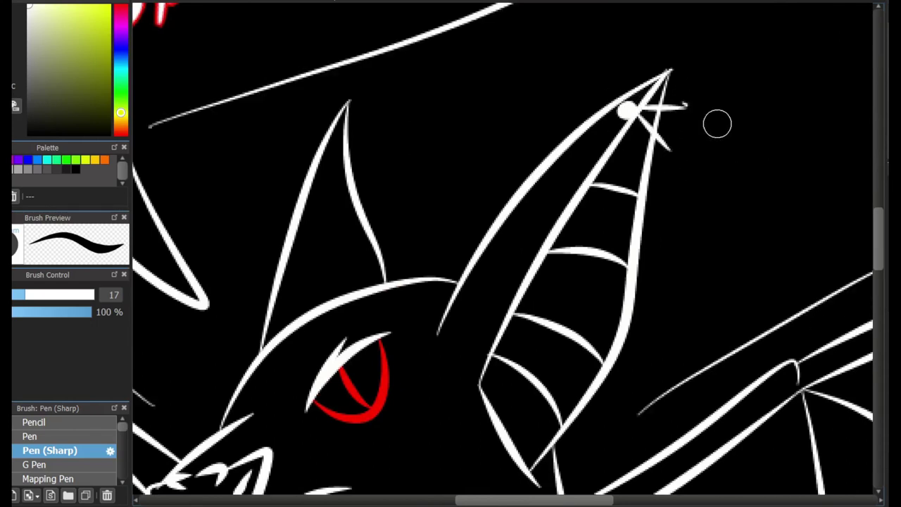
pyautogui.moveTo(687, 107); pyautogui.dragTo(767, 151)
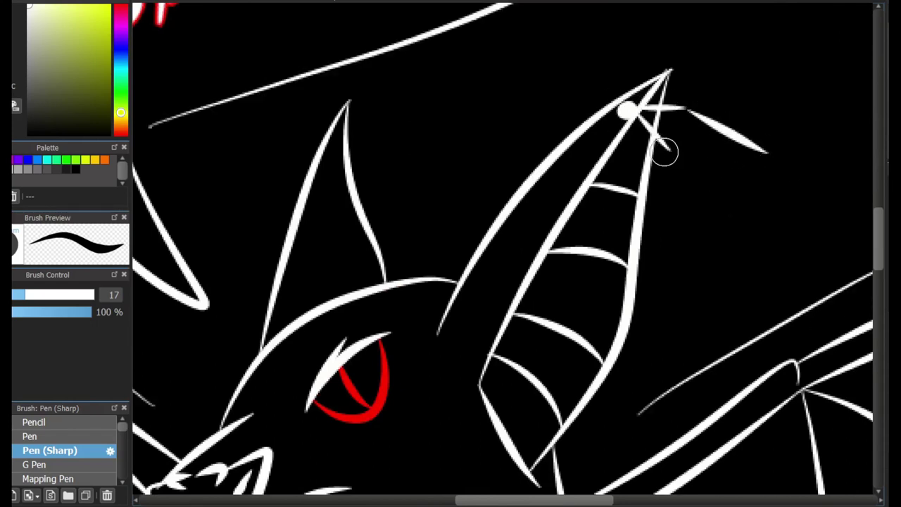
pyautogui.moveTo(667, 153); pyautogui.dragTo(771, 161)
pyautogui.scroll(1, 737, 163)
pyautogui.press(']')
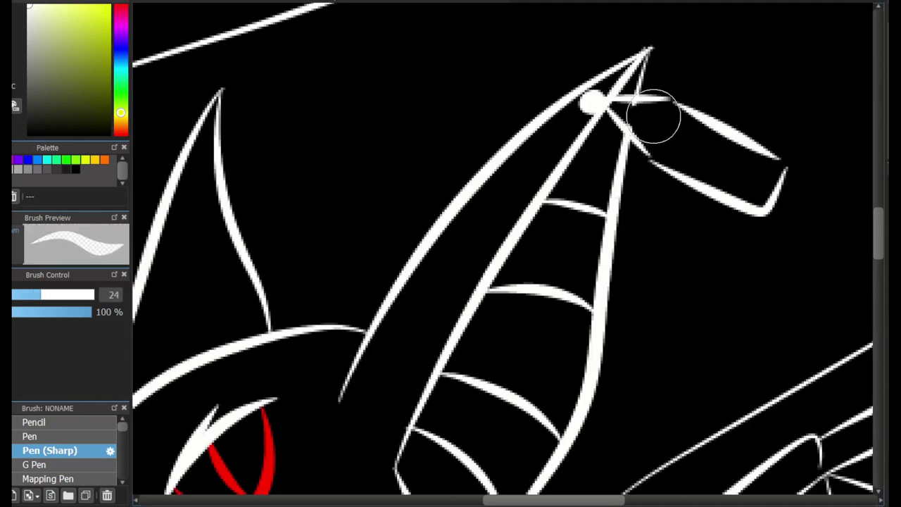
# Switch to red and letter the number 03 on the ear tag.
pyautogui.press('x')
pyautogui.scroll(1, 724, 137)
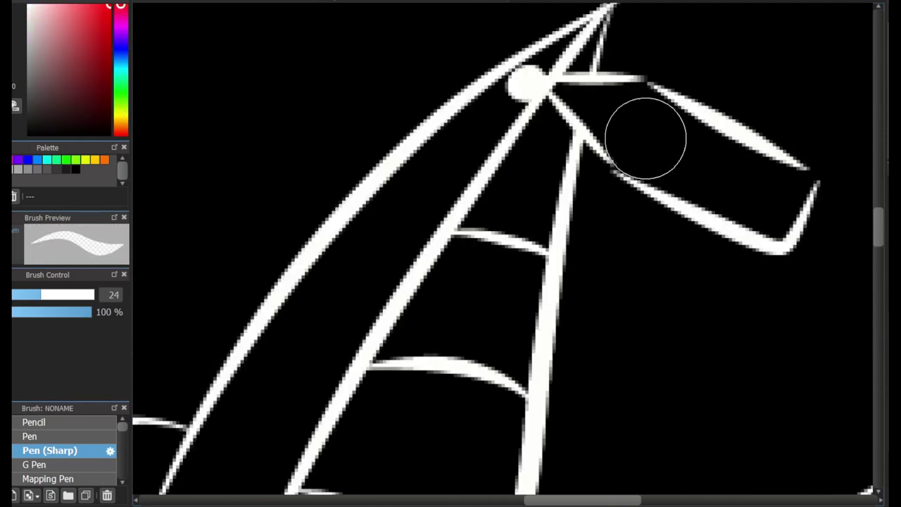
pyautogui.press('[')
pyautogui.moveTo(660, 117); pyautogui.dragTo(694, 135)
pyautogui.hotkey('ctrl', 'z')
pyautogui.moveTo(663, 186)
pyautogui.mouseDown()
pyautogui.moveTo(664, 121)
pyautogui.moveTo(643, 169)
pyautogui.moveTo(694, 136)
pyautogui.moveTo(669, 192)
pyautogui.mouseUp()
pyautogui.hotkey('ctrl', 'z')
pyautogui.moveTo(730, 150)
pyautogui.mouseDown()
pyautogui.moveTo(758, 190)
pyautogui.moveTo(716, 176)
pyautogui.moveTo(747, 211)
pyautogui.moveTo(715, 224)
pyautogui.mouseUp()
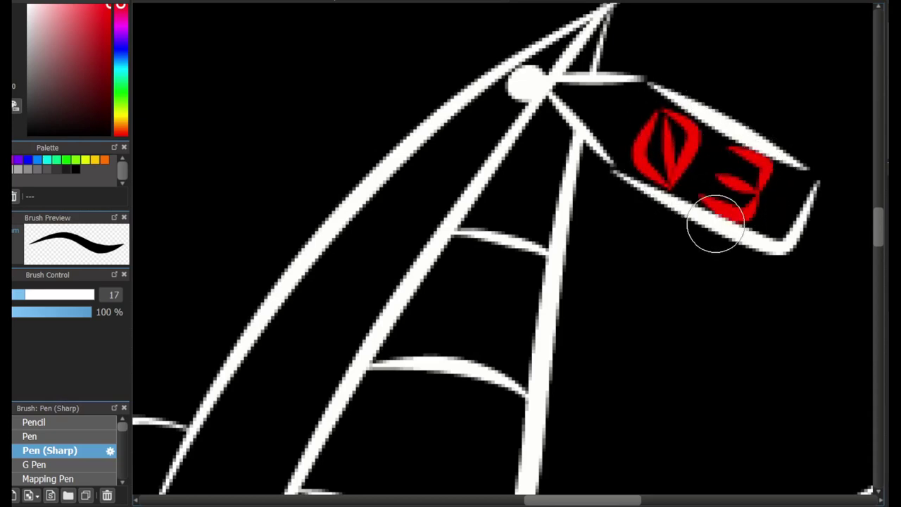
# Sample the white line colour and reinforce the junction where the right wing's lower edges meet.
pyautogui.scroll(-5, 841, 187)
pyautogui.scroll(4, 318, 323)
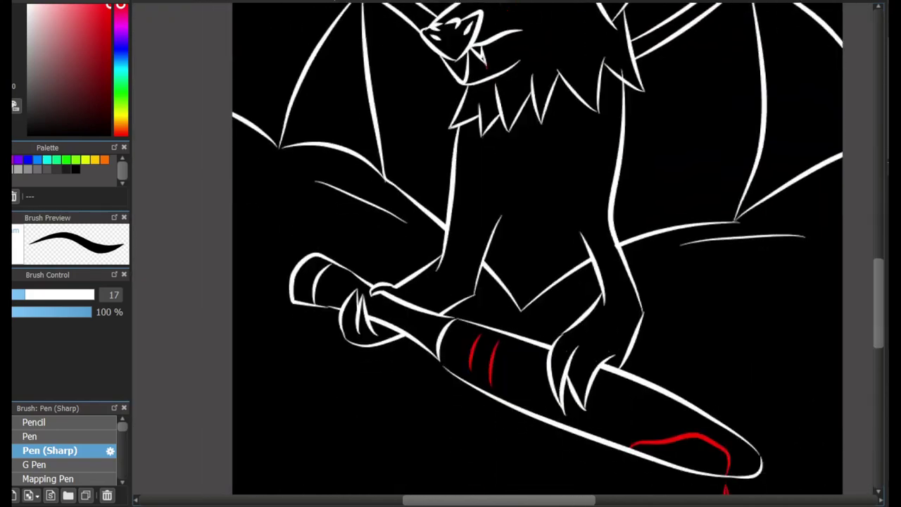
pyautogui.scroll(-1, 318, 323)
pyautogui.scroll(-4, 352, 391)
pyautogui.scroll(4, 367, 321)
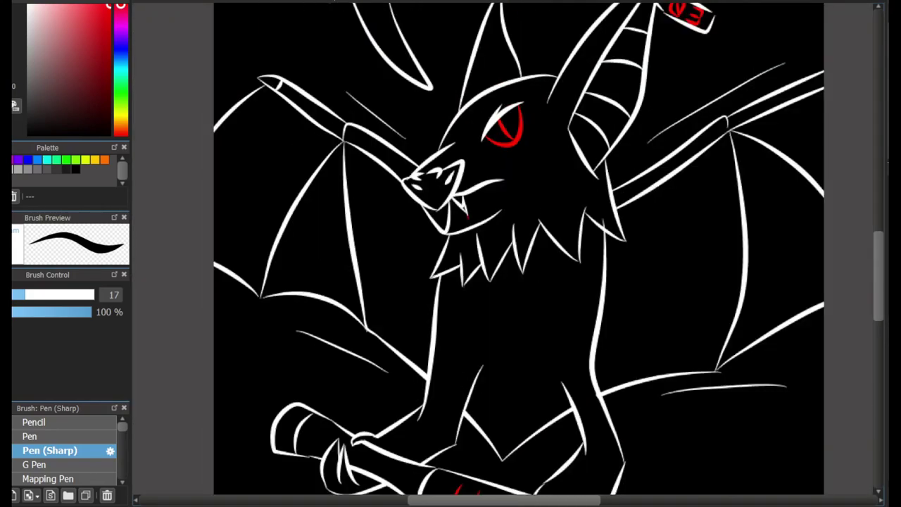
pyautogui.scroll(6, 354, 113)
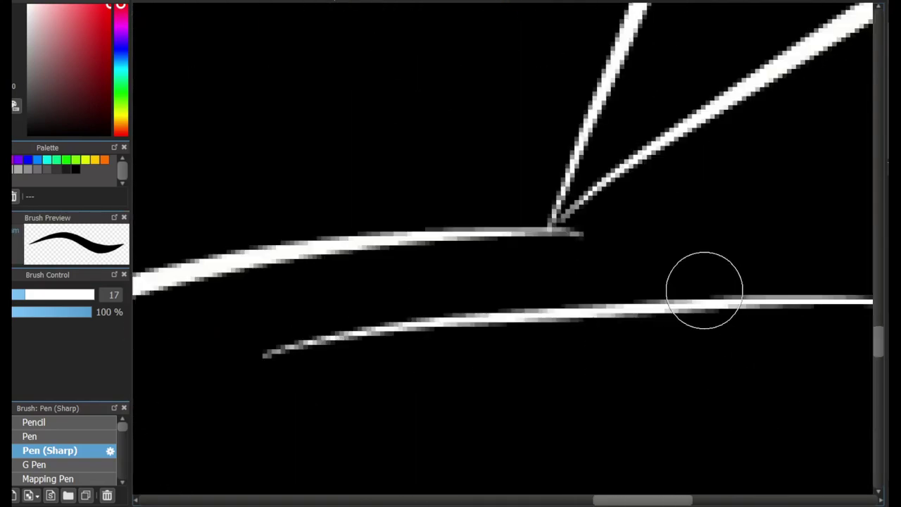
pyautogui.keyDown('alt'); pyautogui.click(548, 226); pyautogui.keyUp('alt')
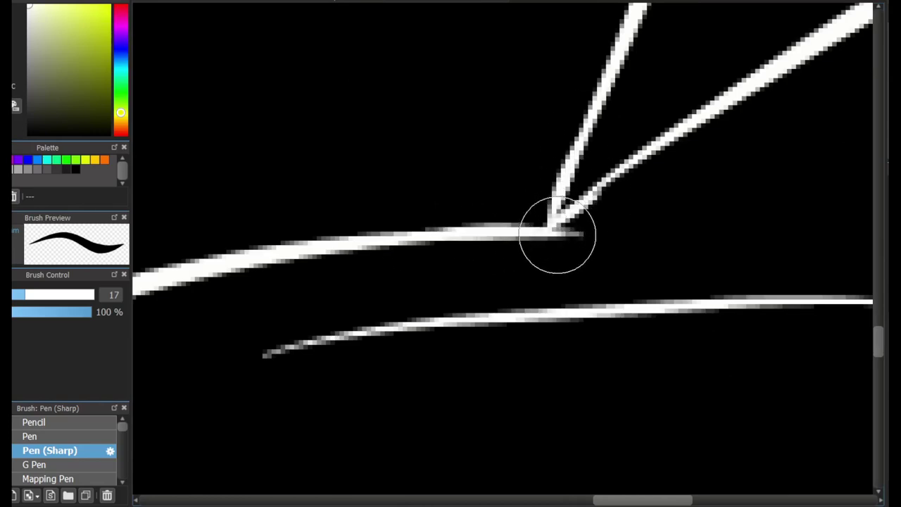
pyautogui.moveTo(528, 243)
pyautogui.mouseDown()
pyautogui.moveTo(195, 485)
pyautogui.moveTo(662, 281)
pyautogui.mouseUp()
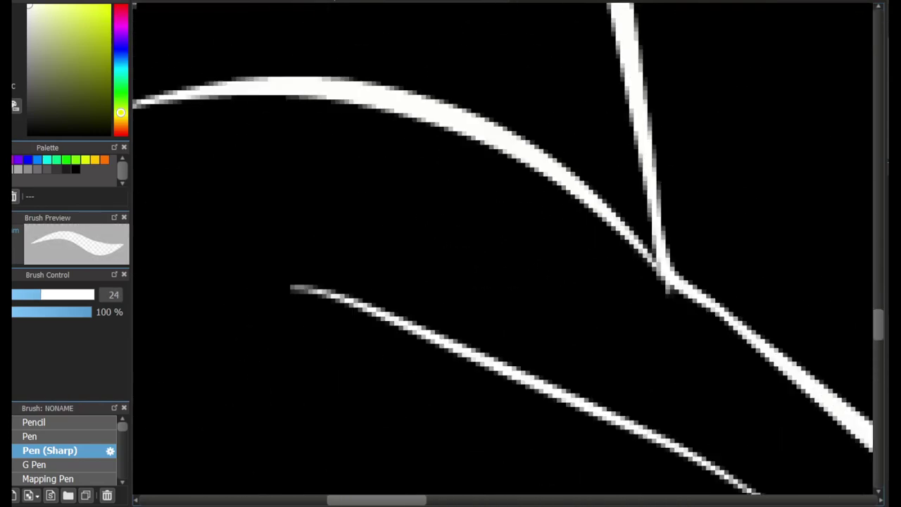
# Close the upper joints of both wings with short white strokes connecting the arm lines.
pyautogui.scroll(-5, 628, 258)
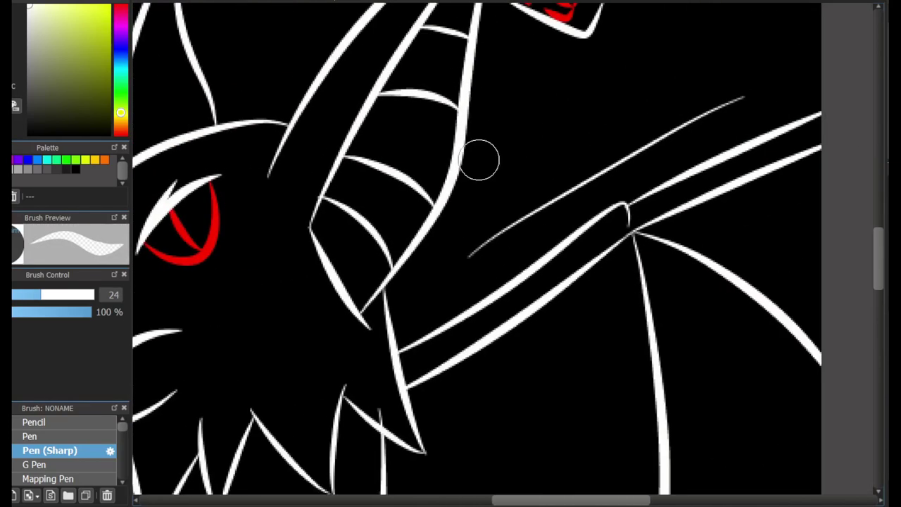
pyautogui.scroll(3, 609, 166)
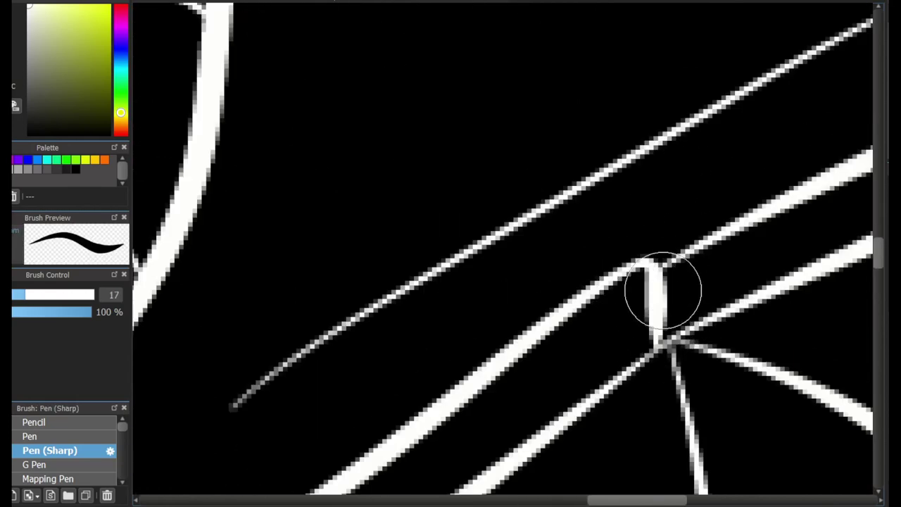
pyautogui.moveTo(677, 331); pyautogui.dragTo(457, 204)
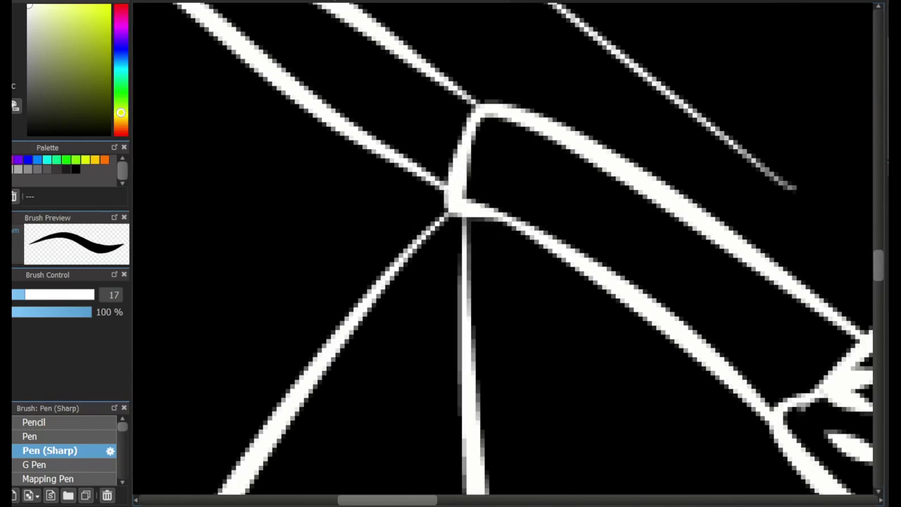
pyautogui.hotkey('ctrl', '0')
# Sample the red from the number on the ear tag as the drawing colour.
pyautogui.scroll(-3, 506, 253)
pyautogui.scroll(3, 507, 254)
pyautogui.scroll(-2, 507, 253)
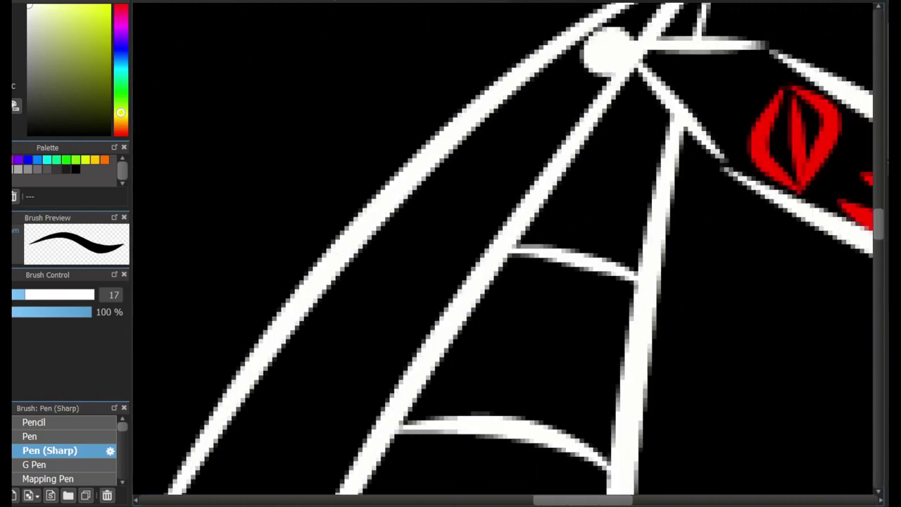
pyautogui.keyDown('alt'); pyautogui.click(795, 137); pyautogui.keyUp('alt')
pyautogui.click(474, 173)
pyautogui.click(428, 229)
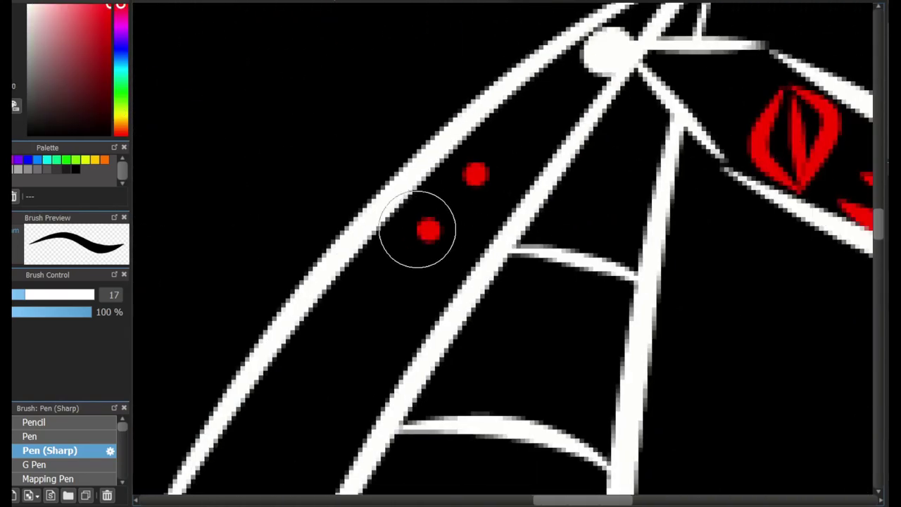
pyautogui.scroll(-5, 479, 195)
pyautogui.scroll(5, 633, 112)
pyautogui.hotkey('ctrl', 'z')
pyautogui.hotkey('ctrl', 'z')
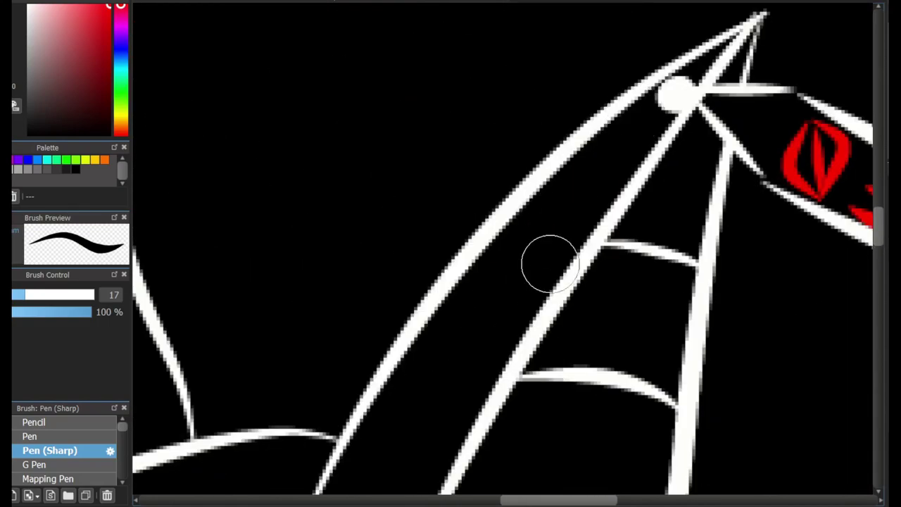
# Place two red dots along the large ear's outer rim, one below the other.
pyautogui.click(531, 247)
pyautogui.click(458, 341)
pyautogui.scroll(-2, 543, 317)
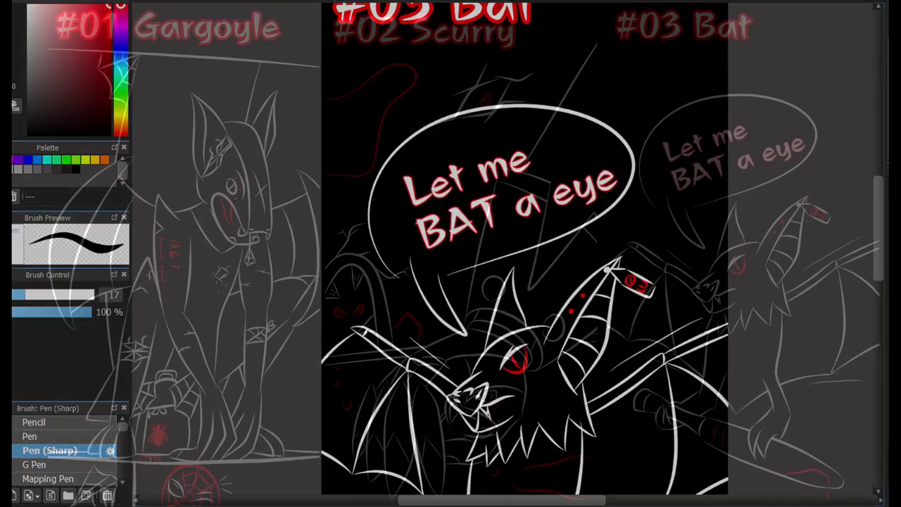